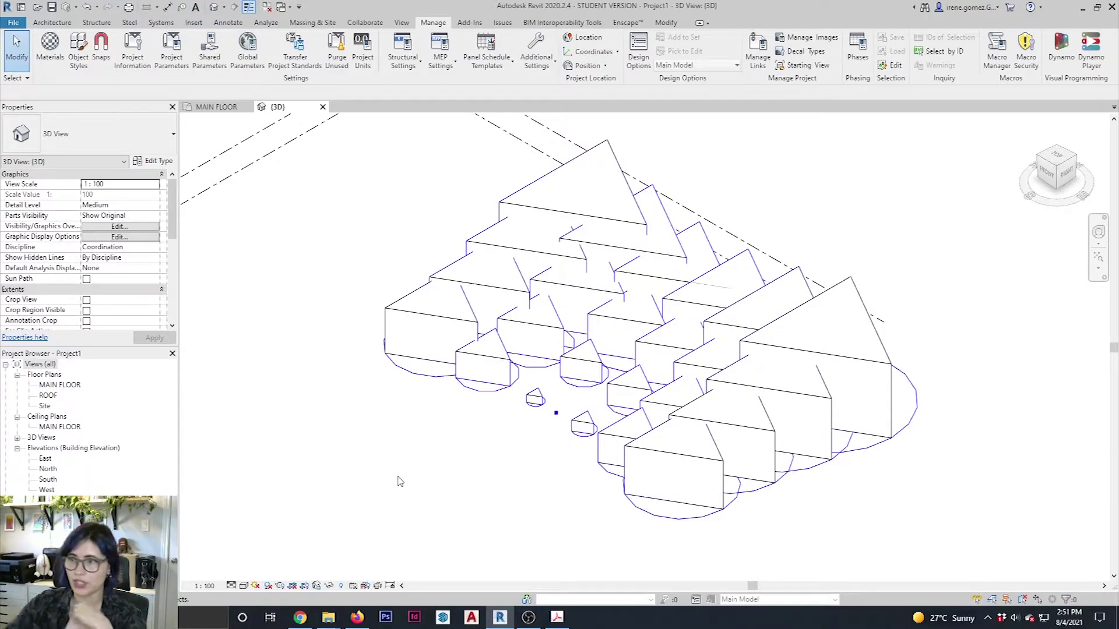
Try moving the outermost row of imported prisms away from the original preview geometry, undoing each move
left_click(446, 322)
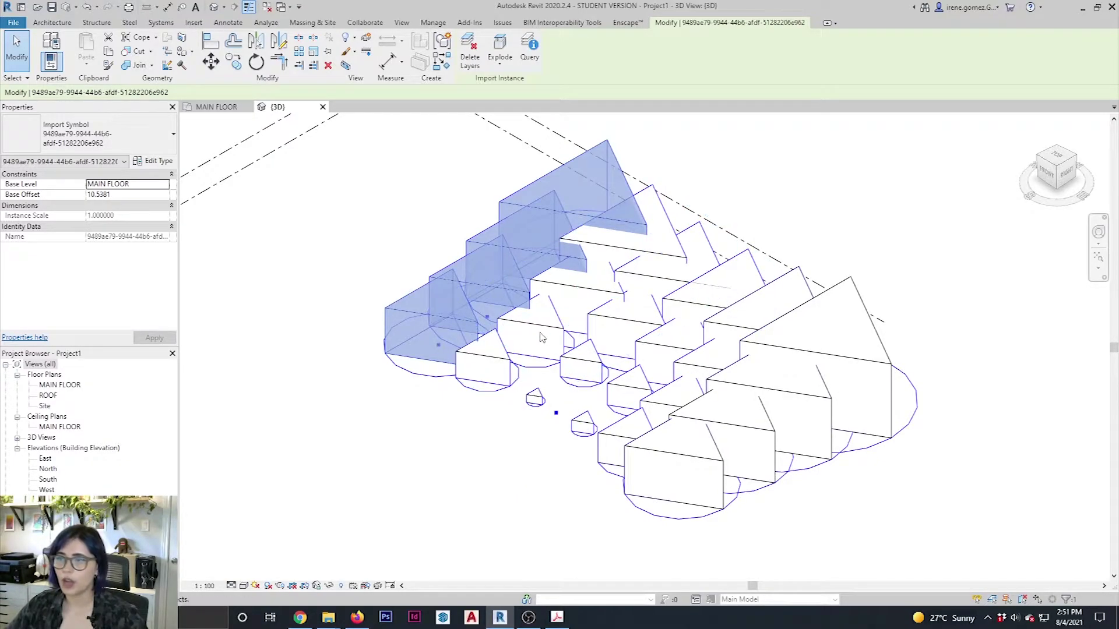
middle_click_drag(573, 315, 490, 341)
left_click_drag(490, 336, 377, 282)
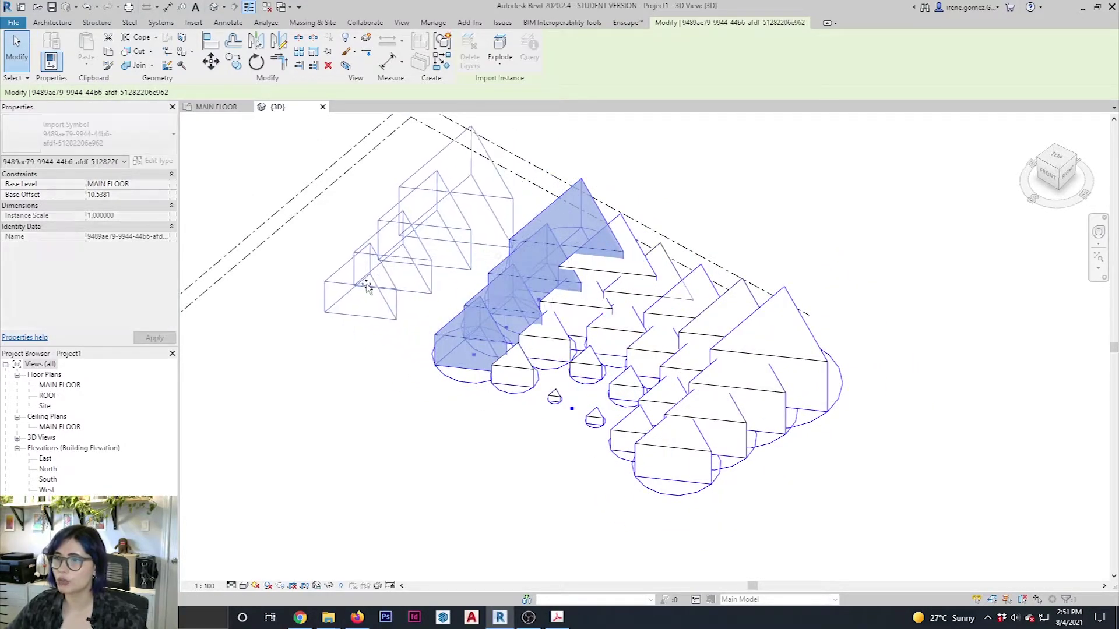
left_click(513, 453)
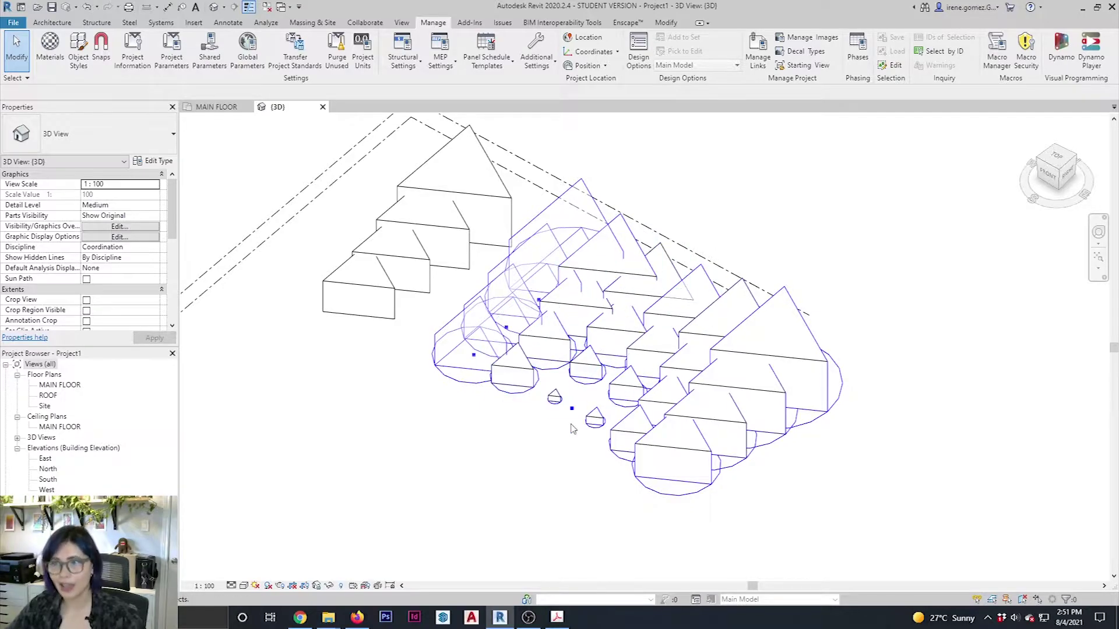
key("ctrl+z")
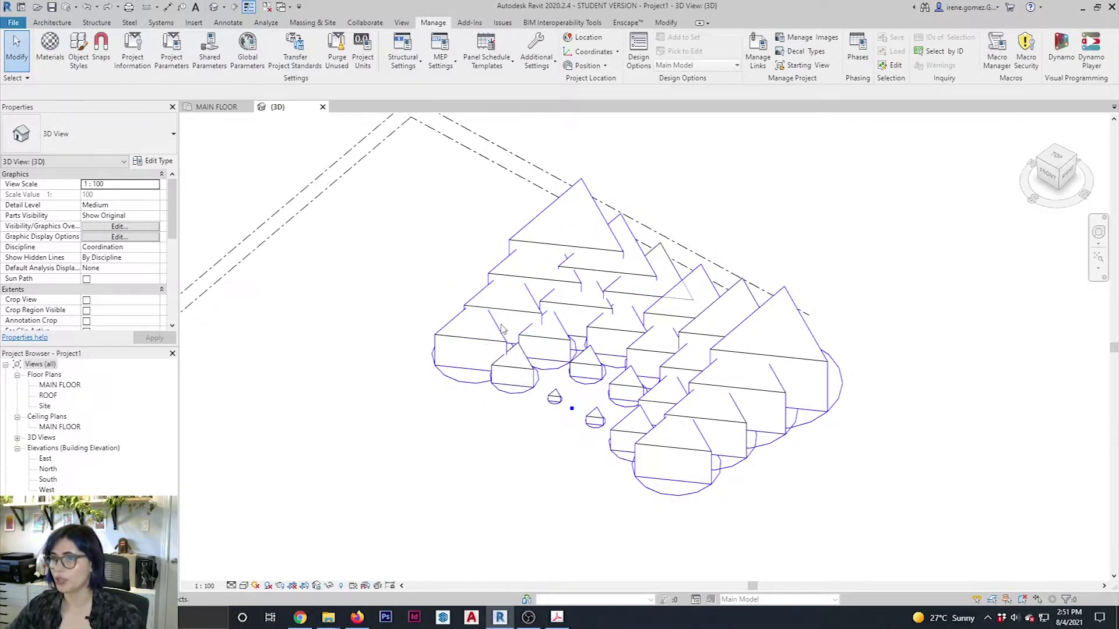
left_click(502, 314)
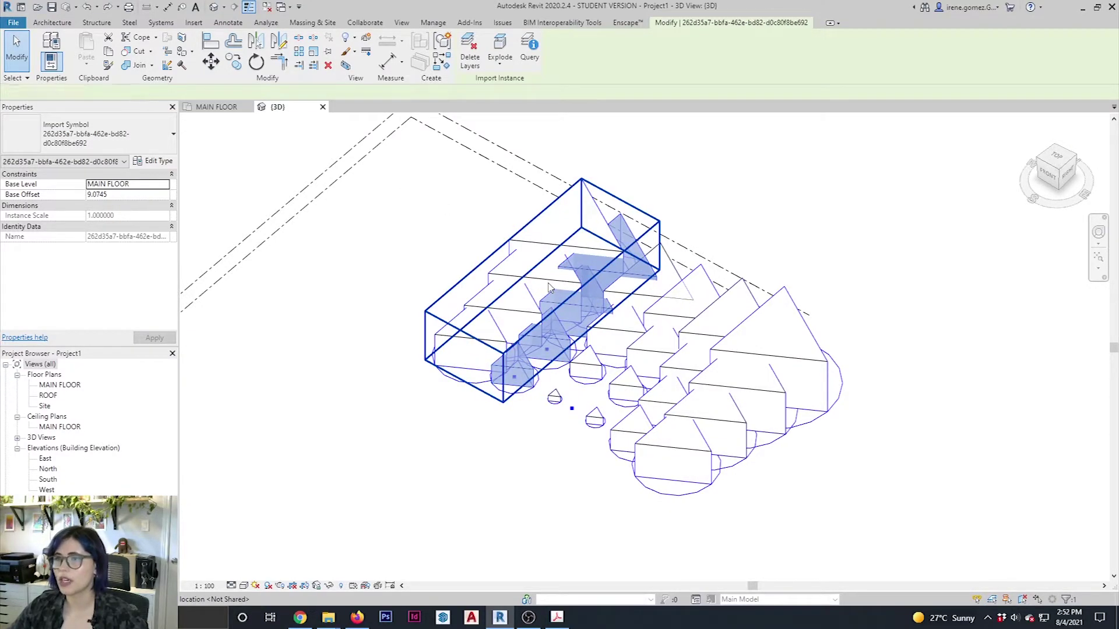
left_click_drag(558, 279, 433, 252, "ctrl")
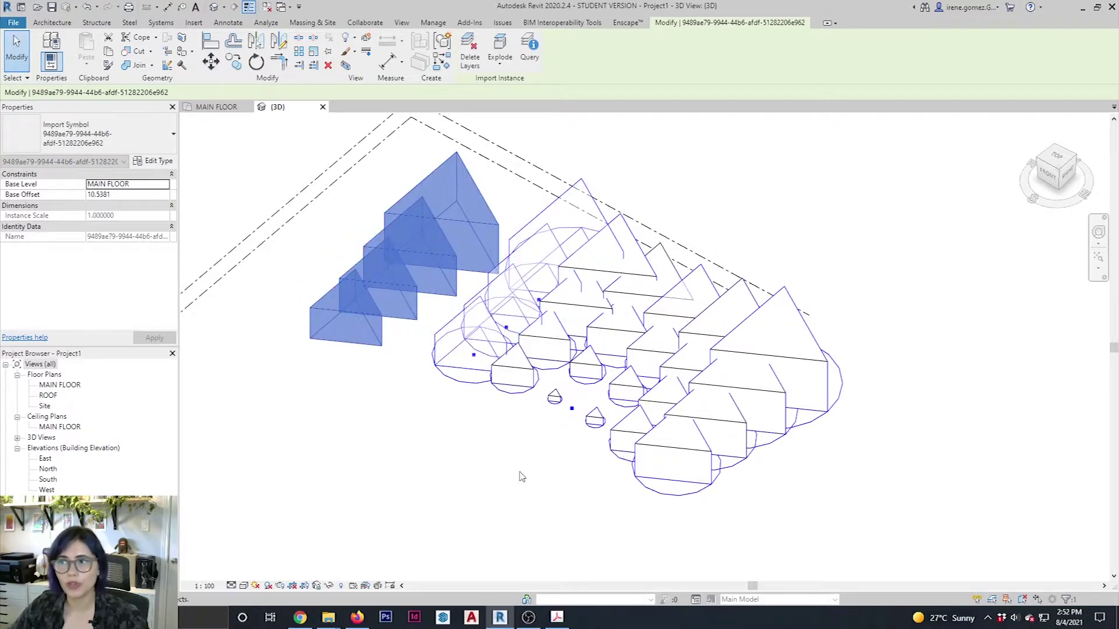
left_click(523, 458)
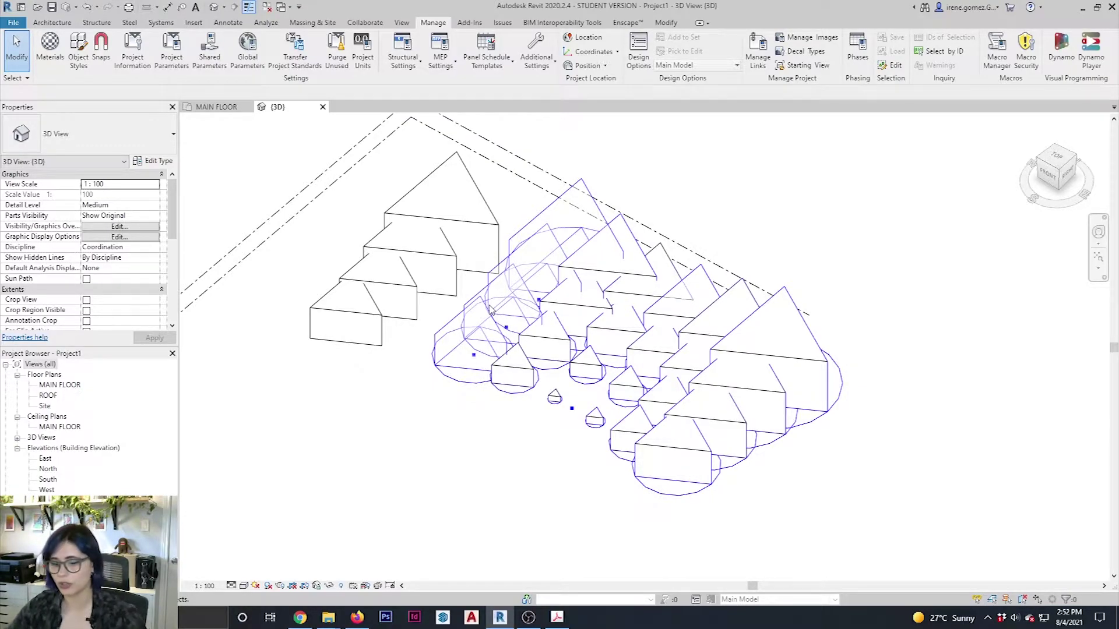
key("ctrl+z")
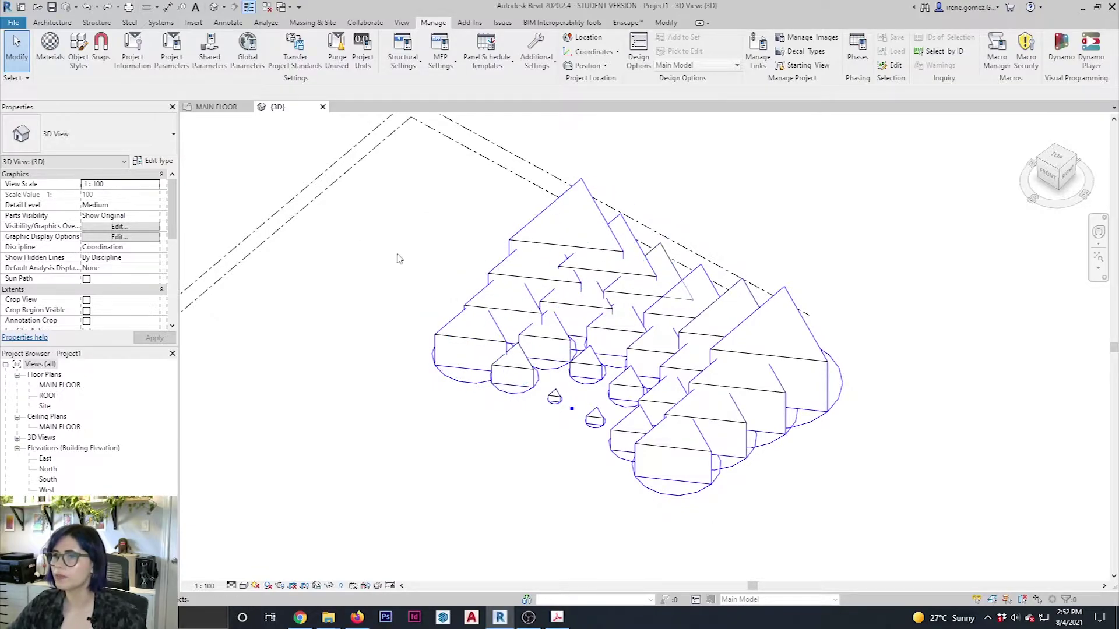
Rotate all the imported prism rows together about a quarter turn and move them clear of the preview geometry
left_click_drag(402, 173, 880, 574)
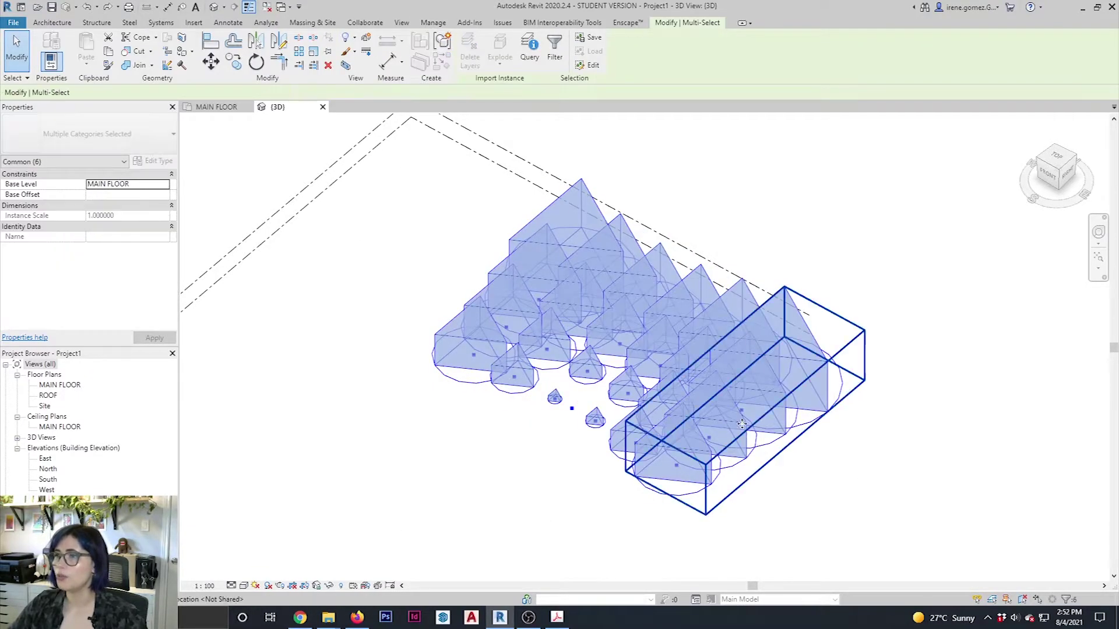
key("r")
key("o")
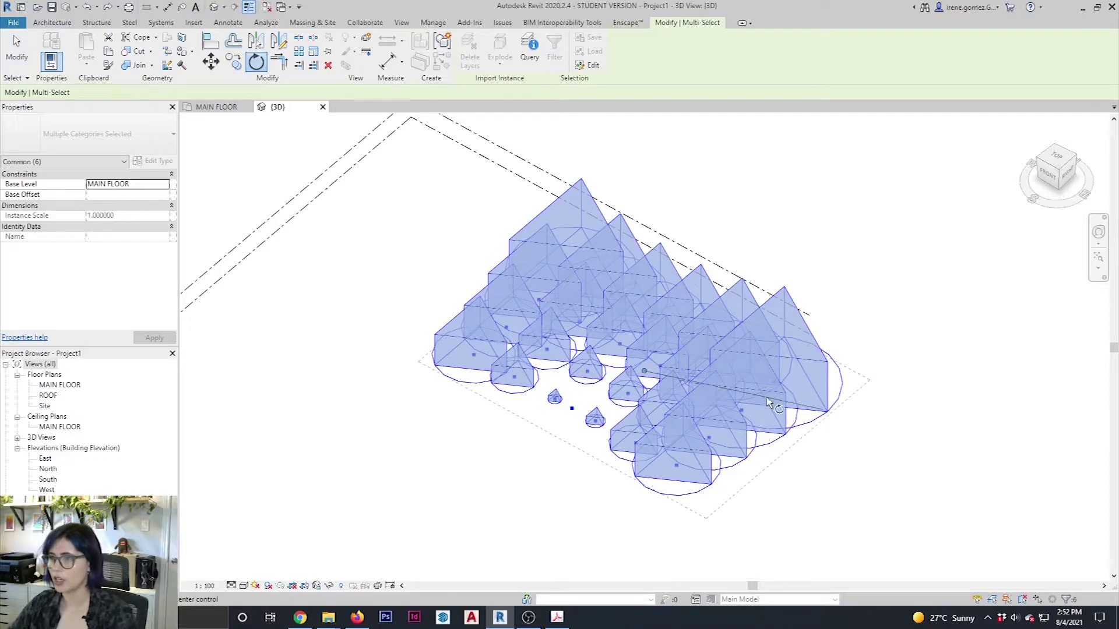
left_click(811, 463)
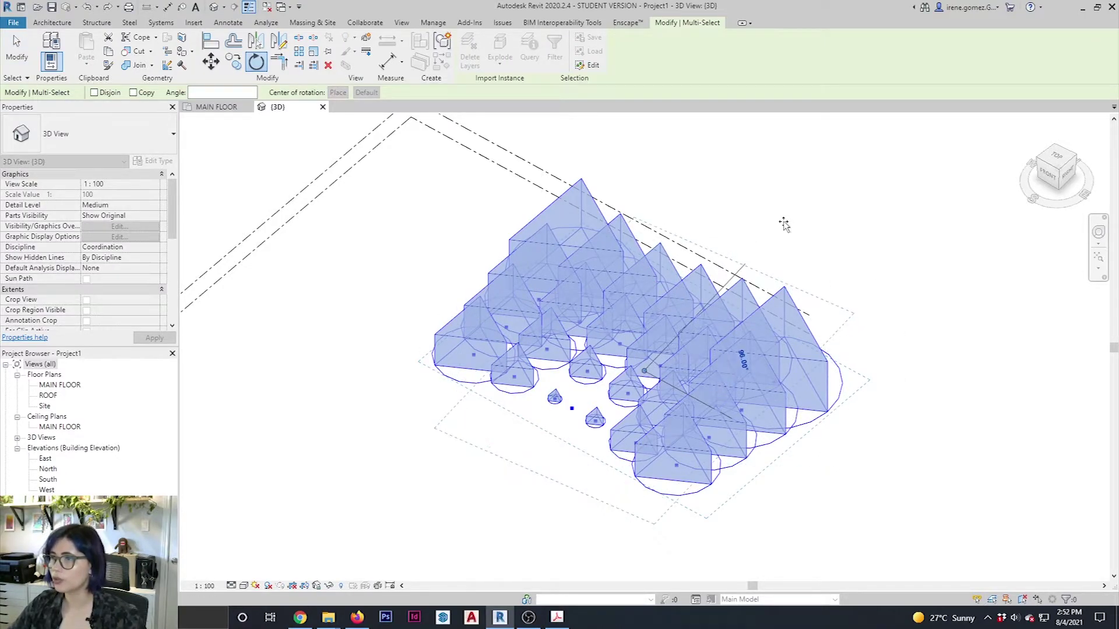
left_click(800, 233)
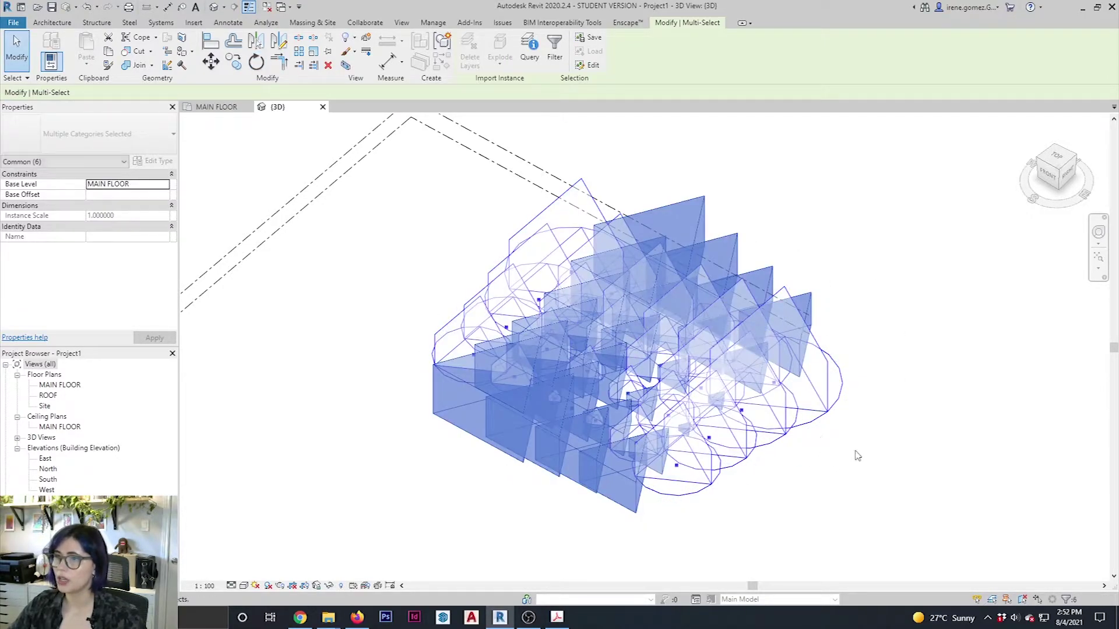
scroll(609, 430, "down", 2)
left_click_drag(577, 419, 353, 504)
left_click(527, 501)
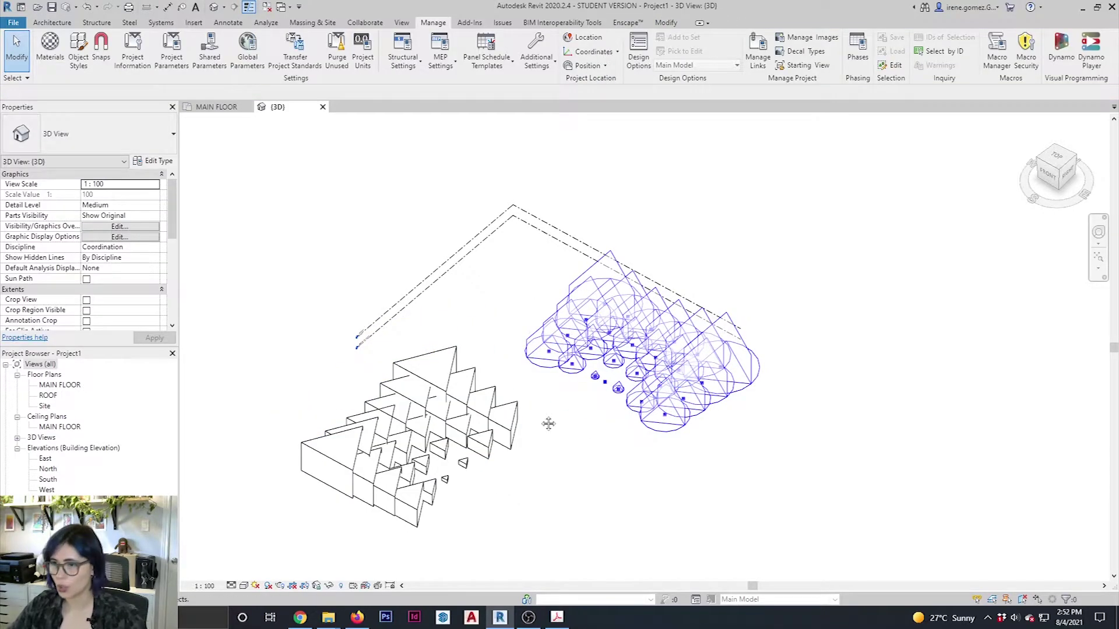
Set the 3D view's visual style to Shaded
scroll(548, 422, "up", 2)
middle_click_drag(674, 425, 608, 393, "shift")
scroll(536, 417, "up", 1)
left_click(244, 586)
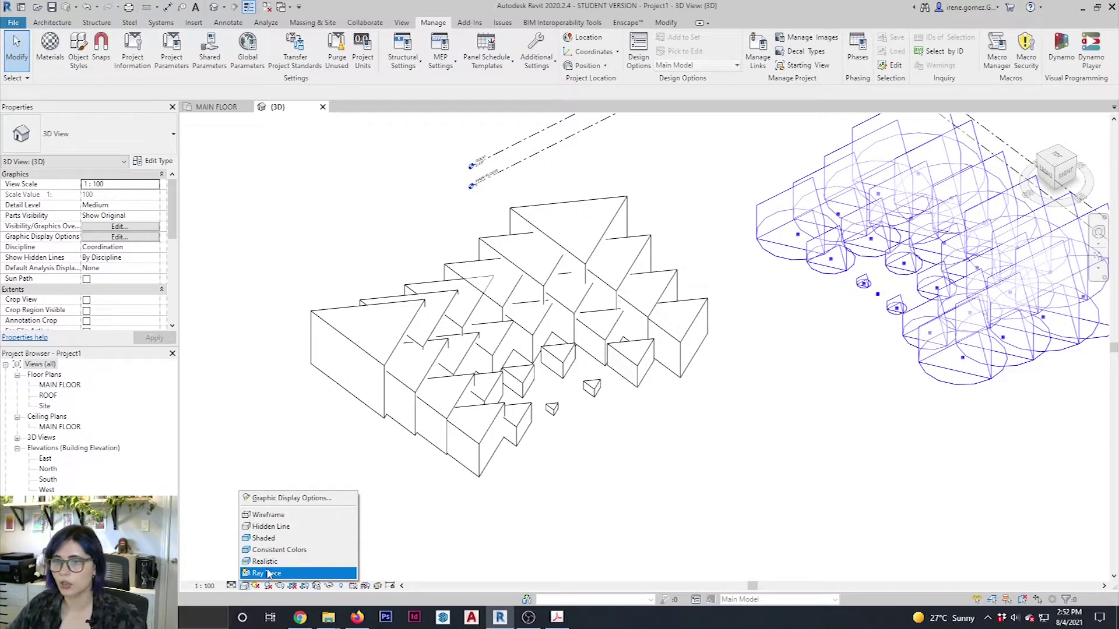
left_click(264, 538)
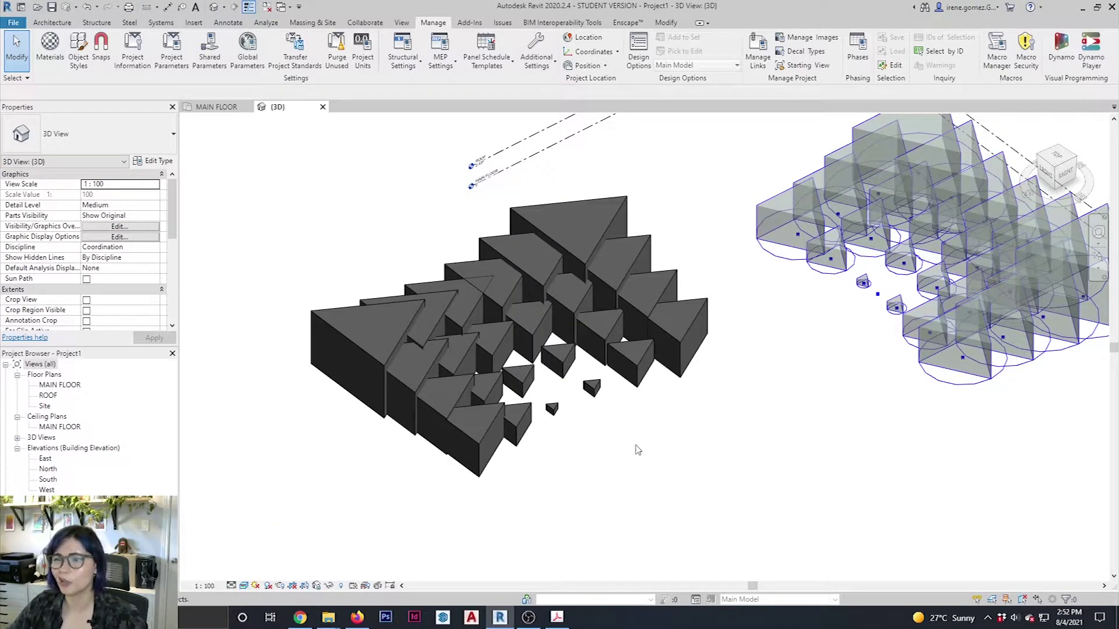
middle_click_drag(522, 404, 523, 396, "shift")
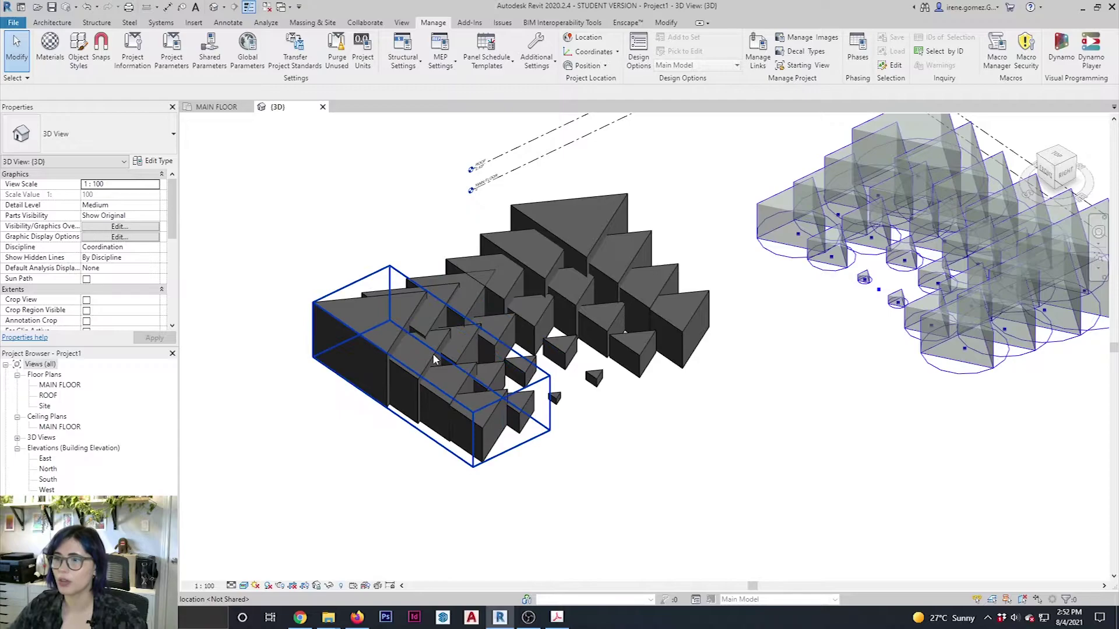
scroll(434, 360, "up", 1)
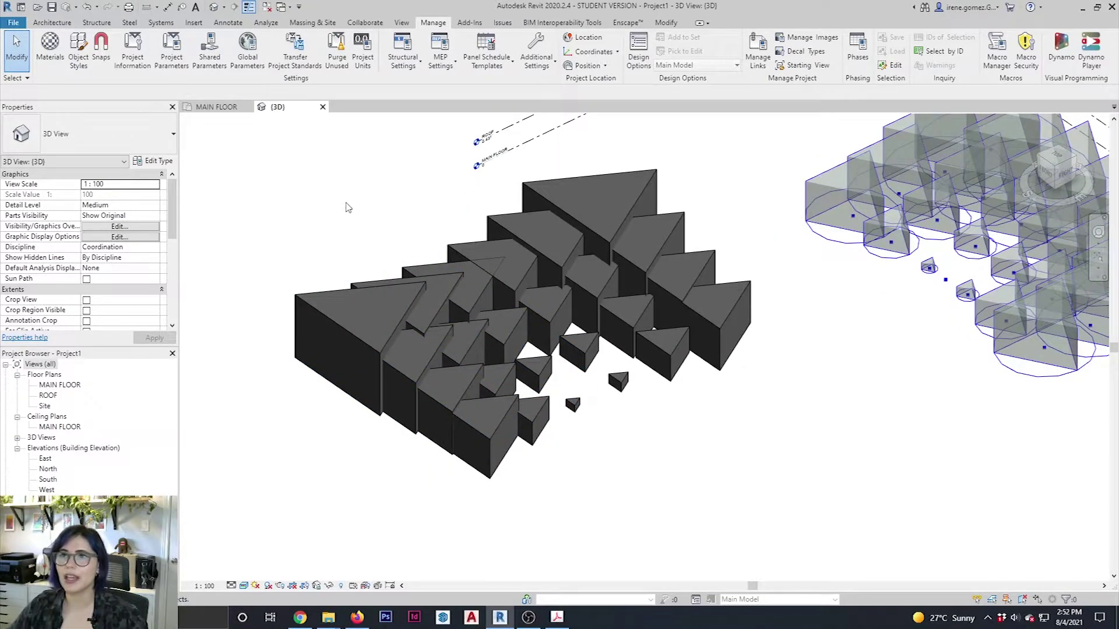
left_click(335, 292)
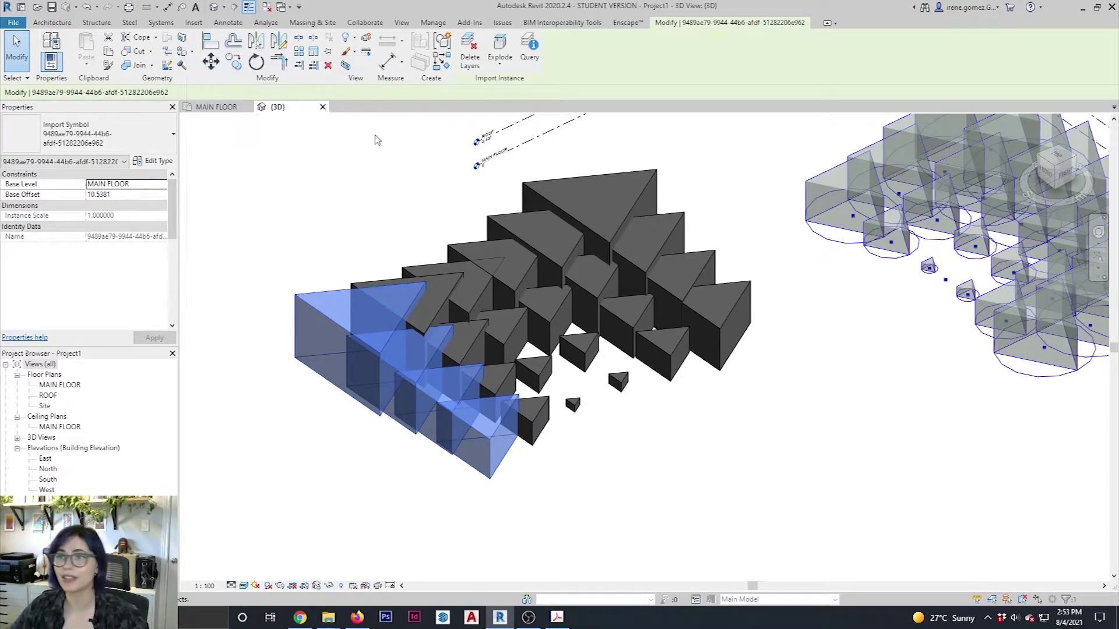
left_click(362, 201)
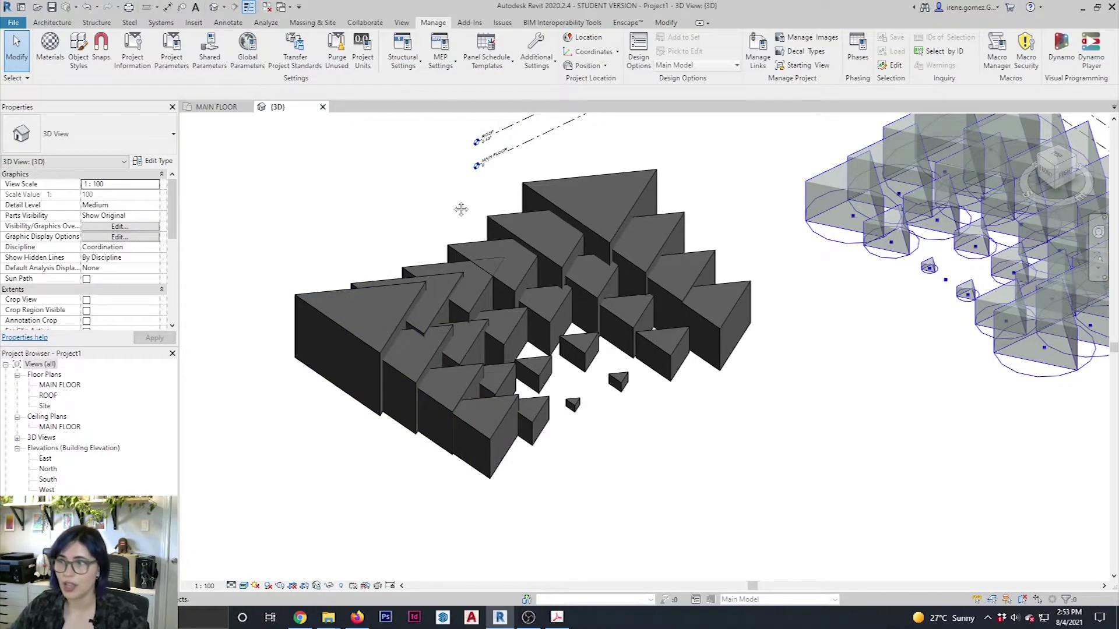
middle_click_drag(450, 207, 539, 190)
middle_click_drag(499, 349, 455, 353, "shift")
middle_click_drag(509, 247, 627, 326)
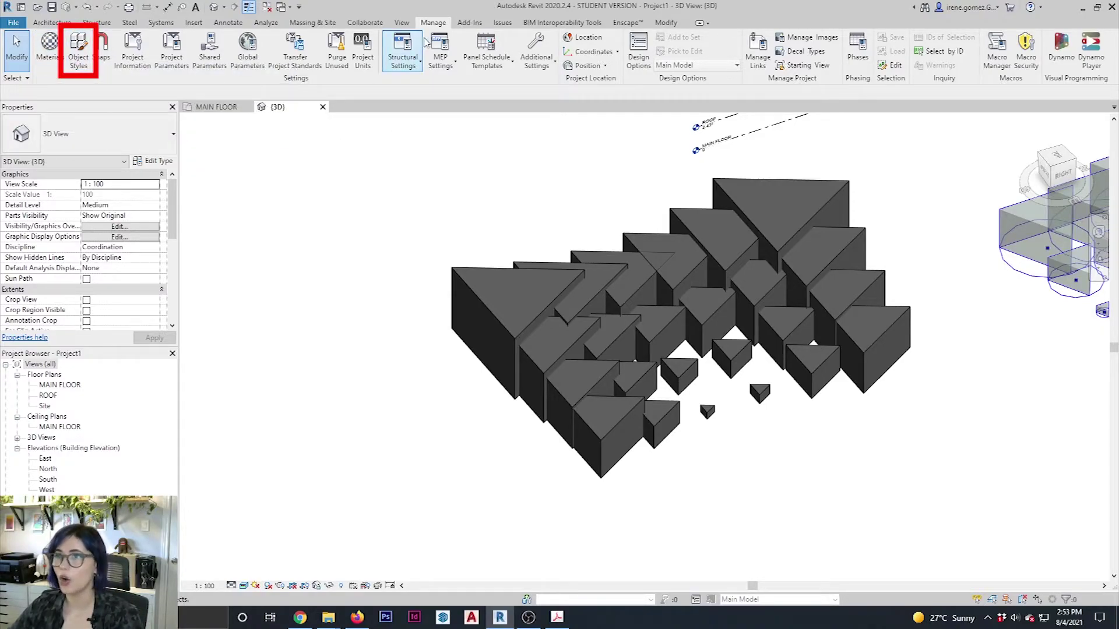
Review the categories and material assignments of the imported objects in Object Styles, leaving them as they are
left_click(78, 58)
left_click_drag(377, 105, 284, 102)
left_click(219, 116)
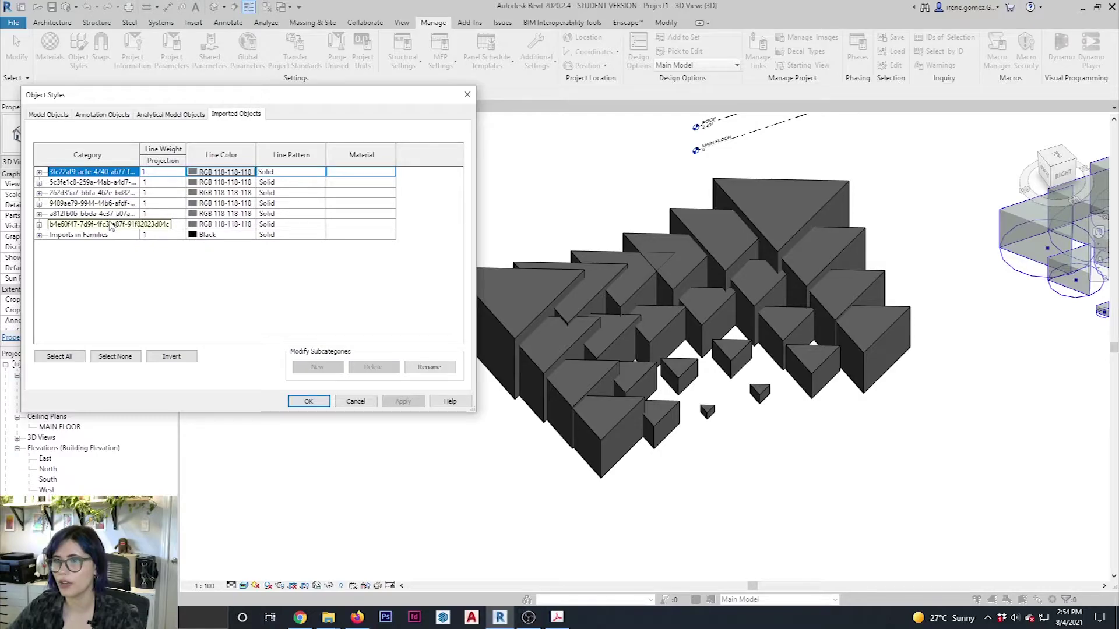
left_click(467, 94)
Create a new project material and name it 1
left_click(49, 46)
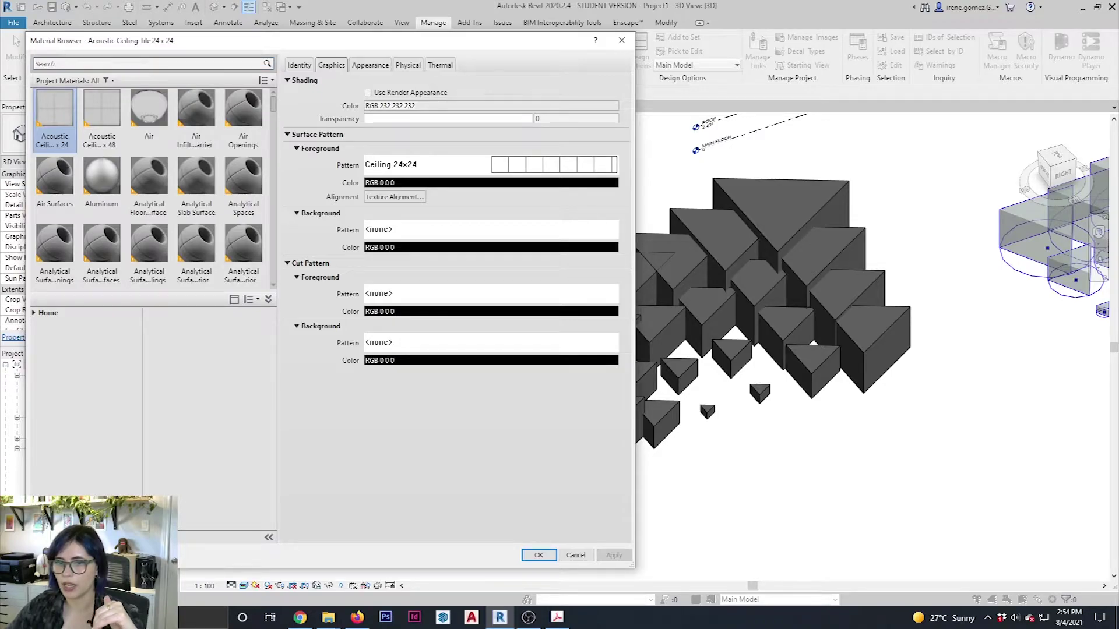
left_click(97, 551)
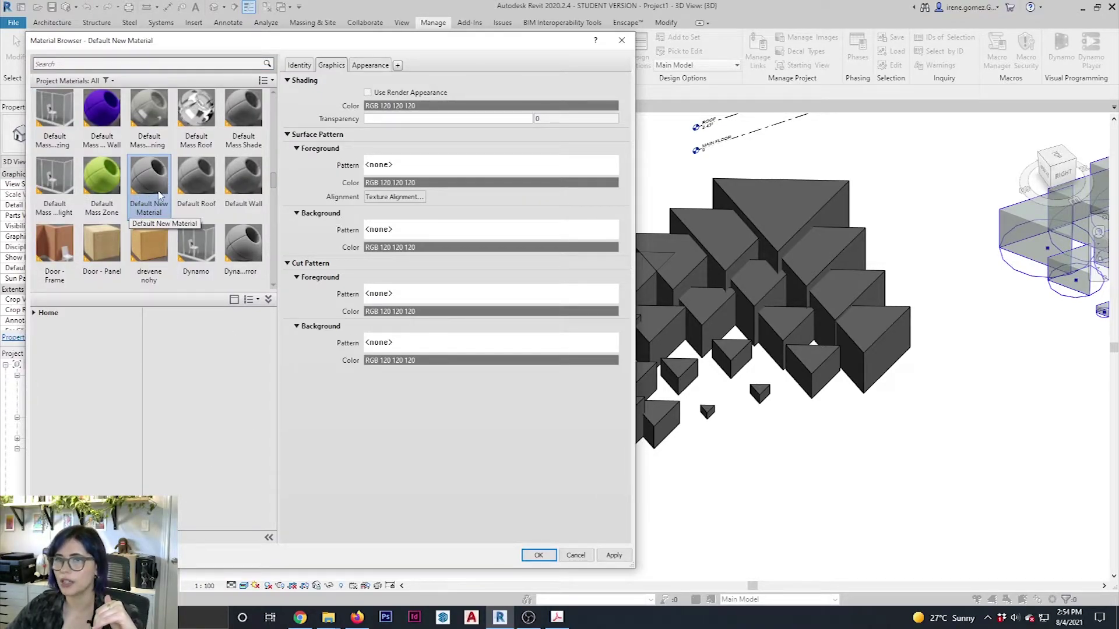
left_click(299, 66)
triple_click(436, 81)
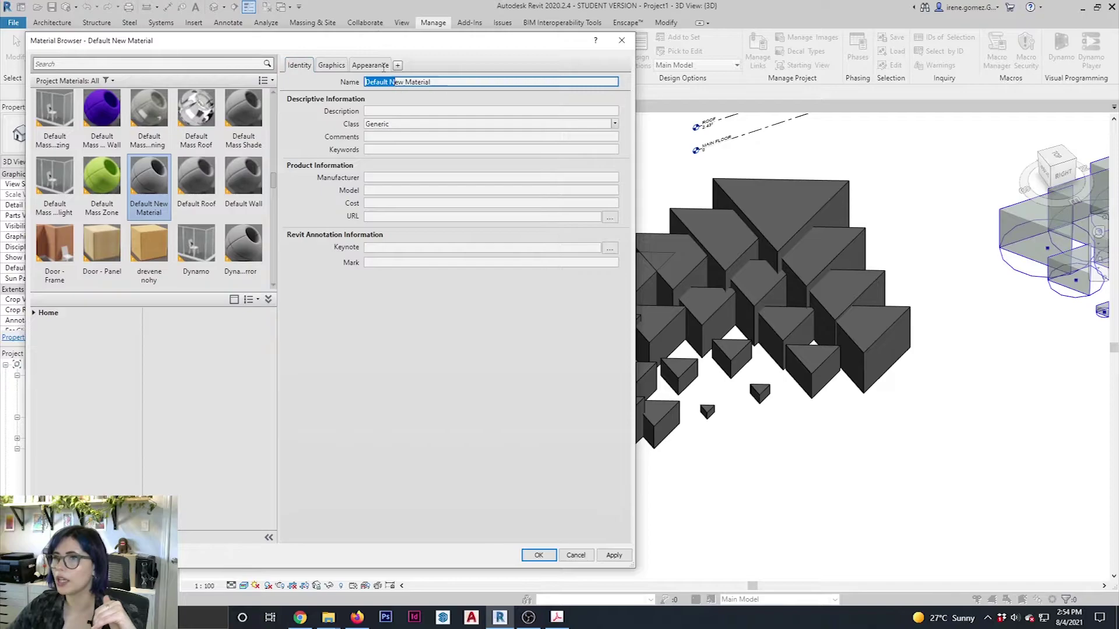
left_click(373, 65)
left_click(301, 65)
left_click_drag(432, 83, 367, 81)
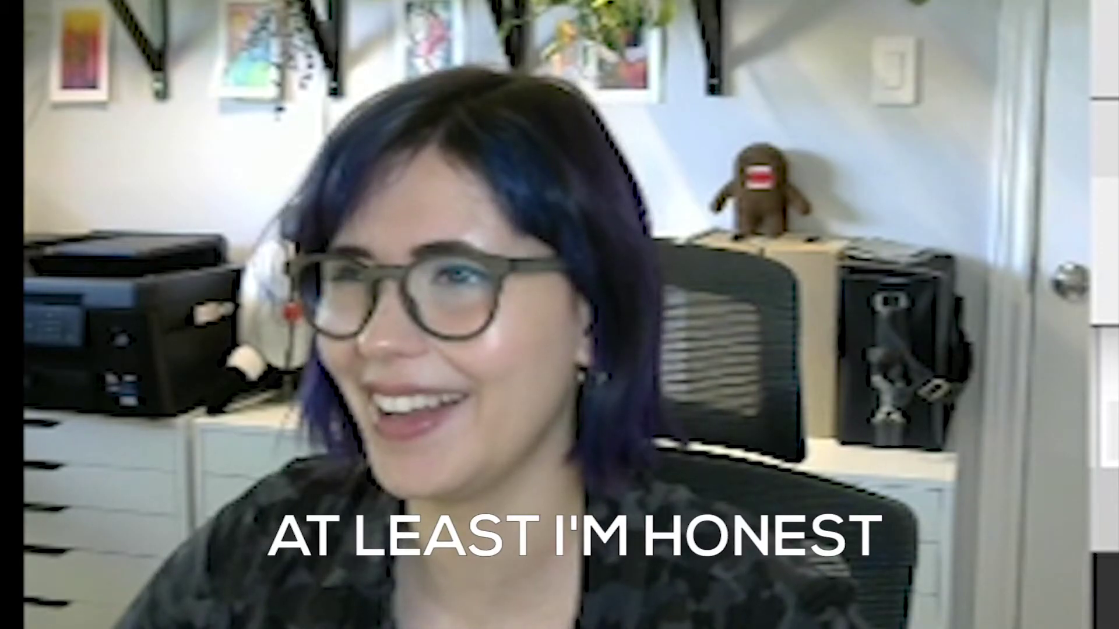
mouse_move(366, 81)
left_mouse_down()
mouse_move(425, 82)
mouse_move(366, 82)
left_mouse_up()
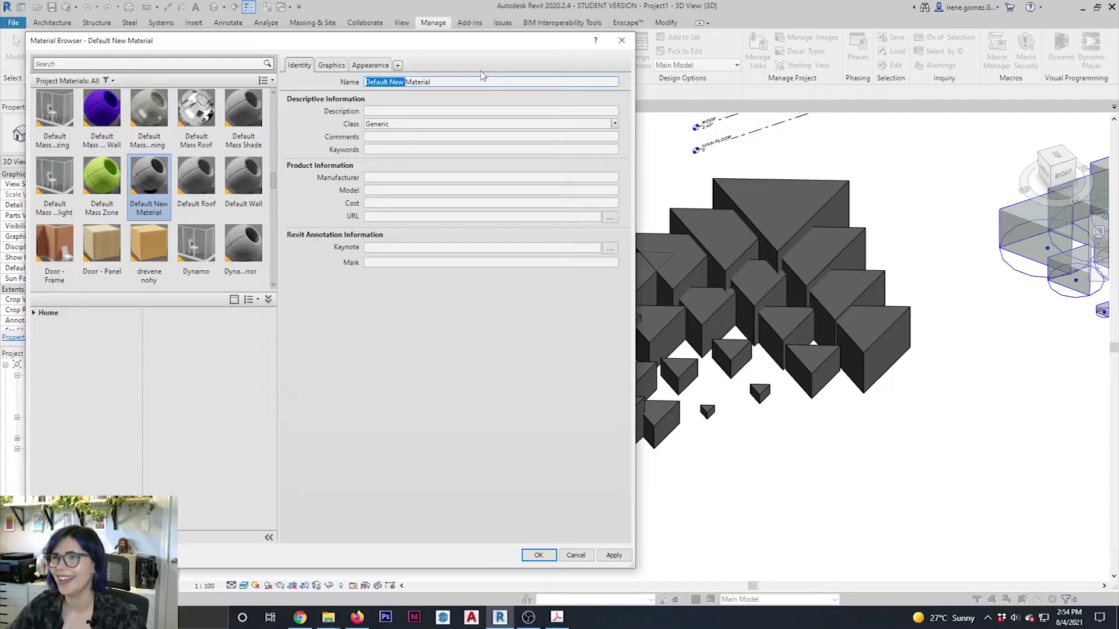
type("1")
left_click(374, 386)
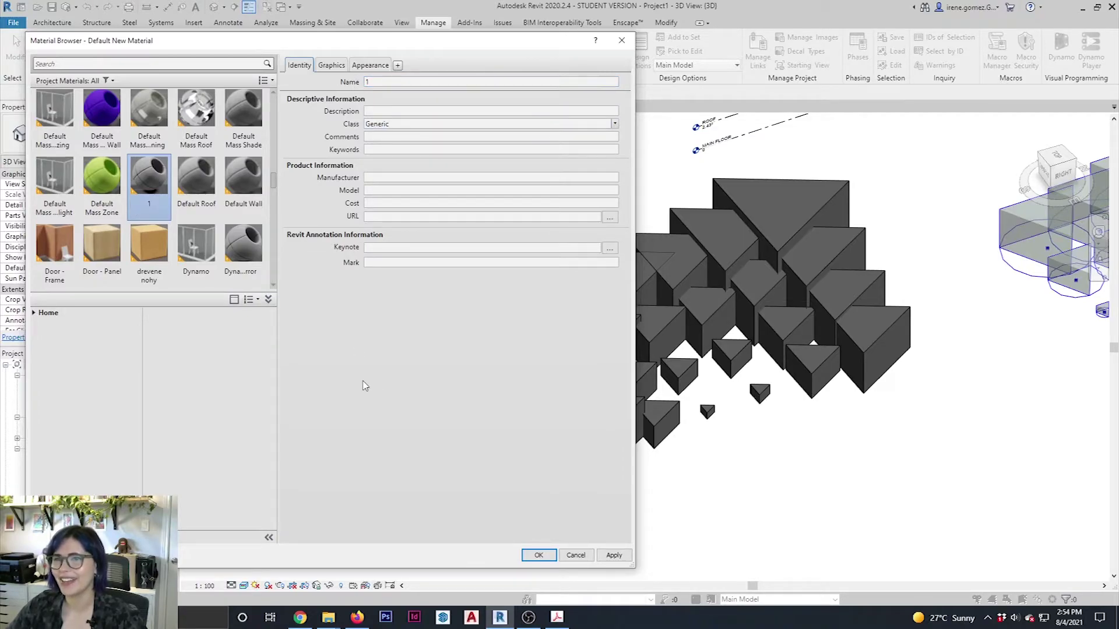
Set material 1's appearance color to light pink RGB 255 174 174 and enlarge its preview
left_click(342, 65)
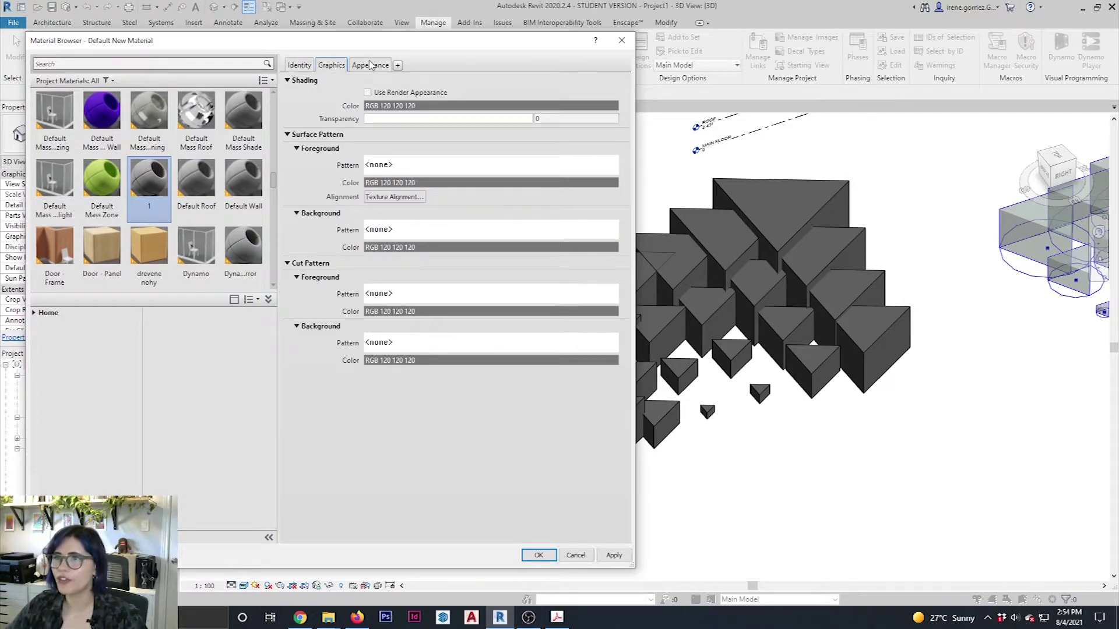
left_click(371, 65)
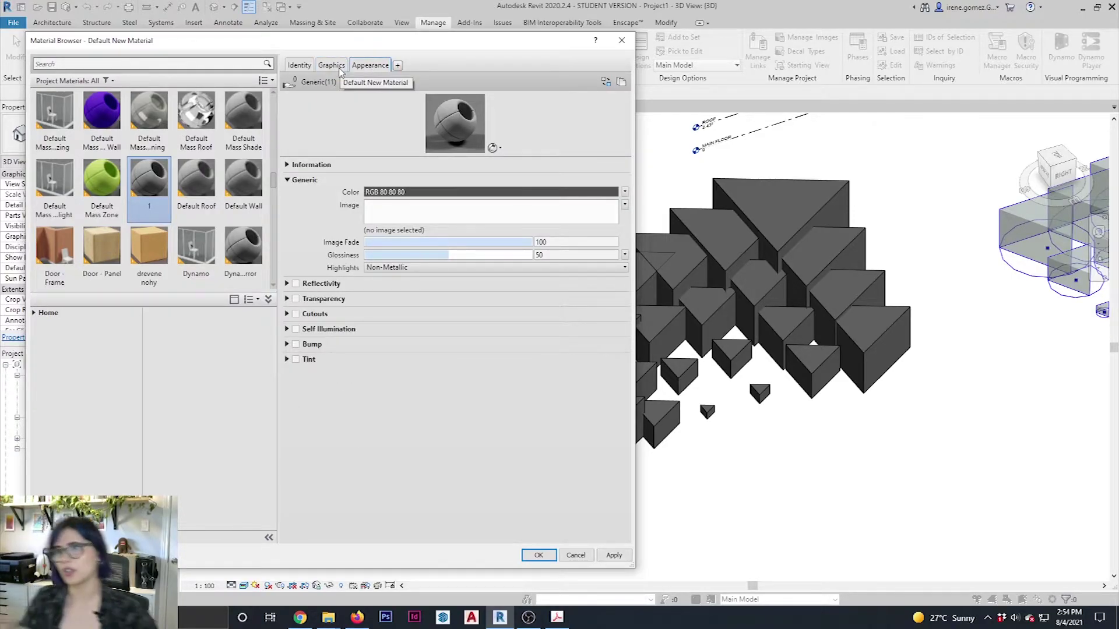
left_click(340, 68)
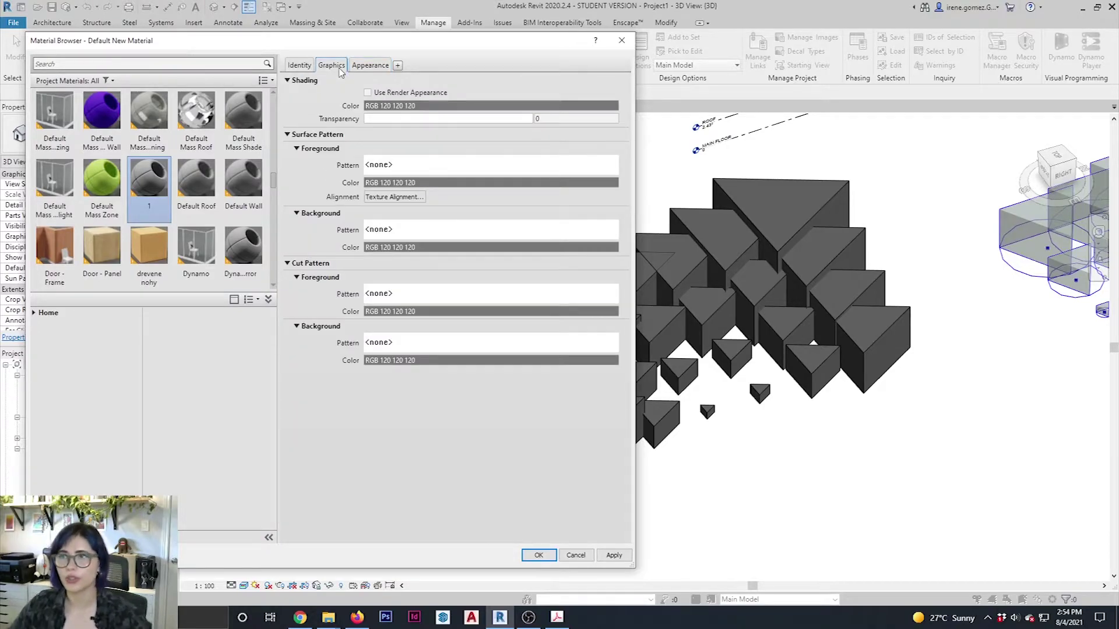
left_click(355, 68)
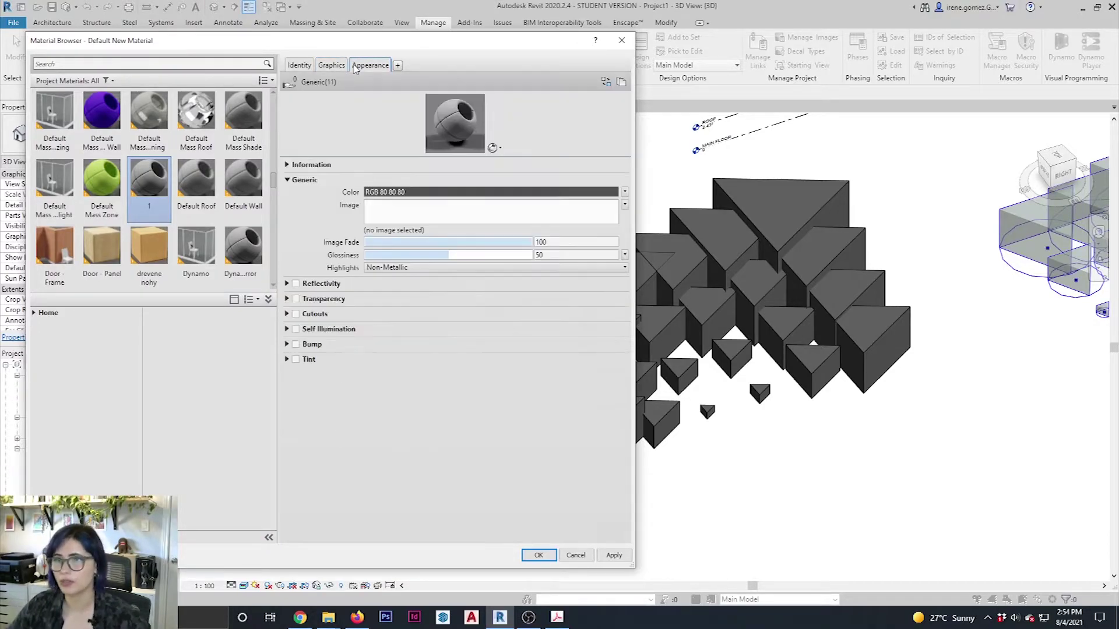
left_click(418, 199)
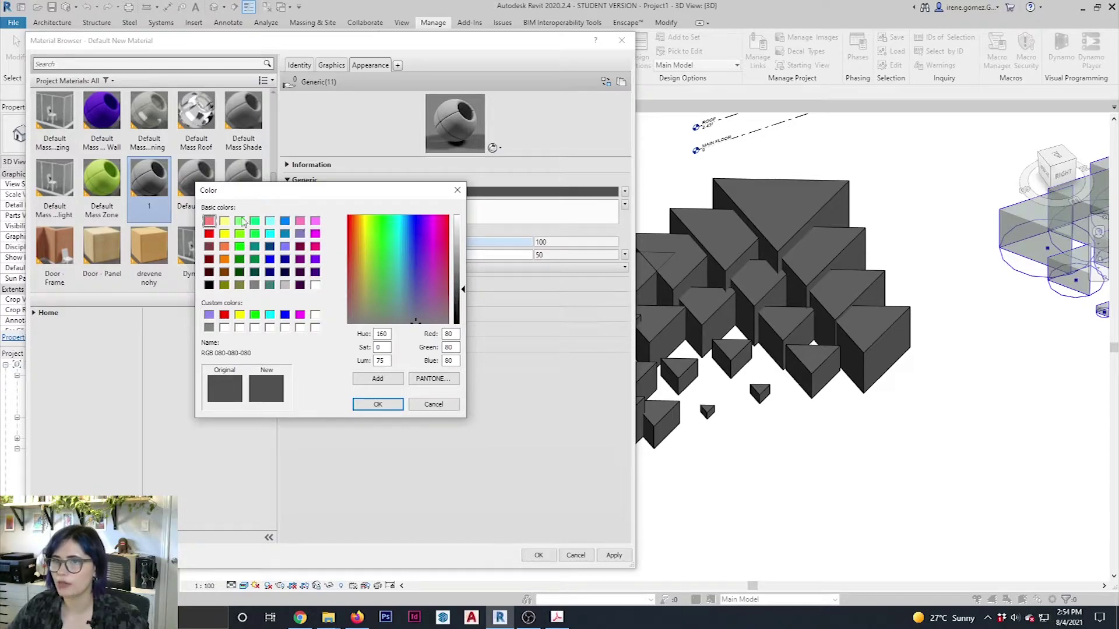
left_click(209, 221)
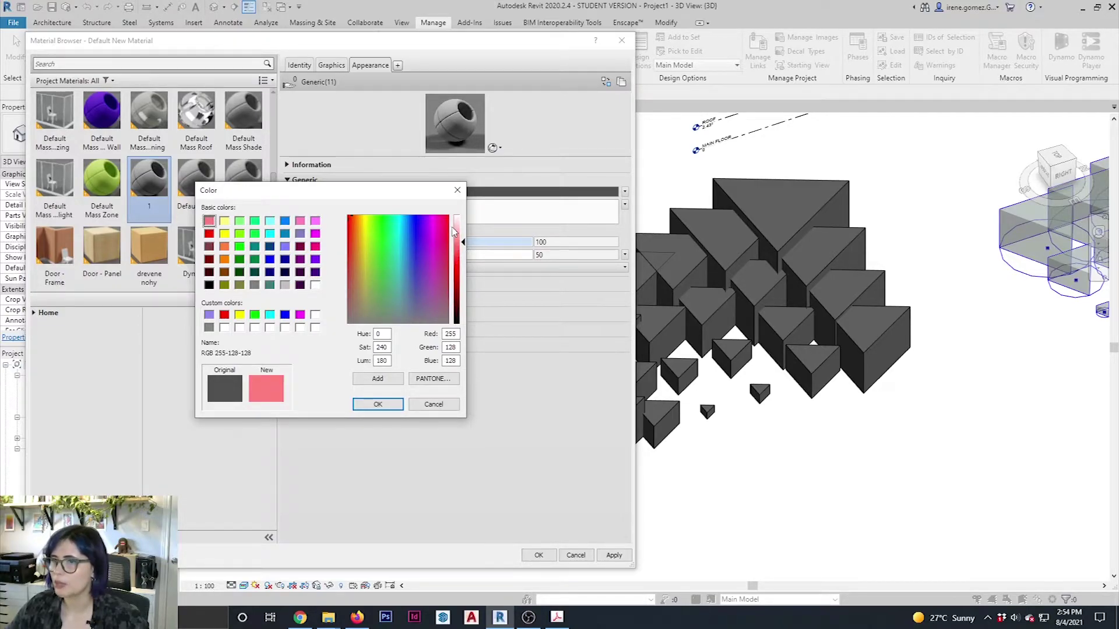
left_click(460, 234)
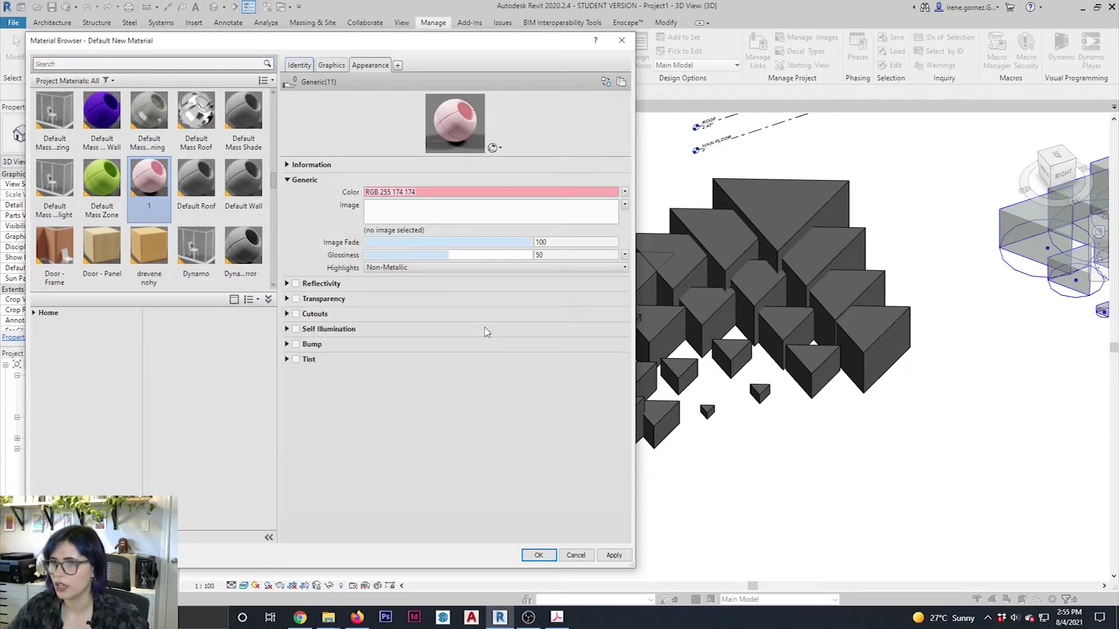
left_click_drag(508, 156, 510, 324)
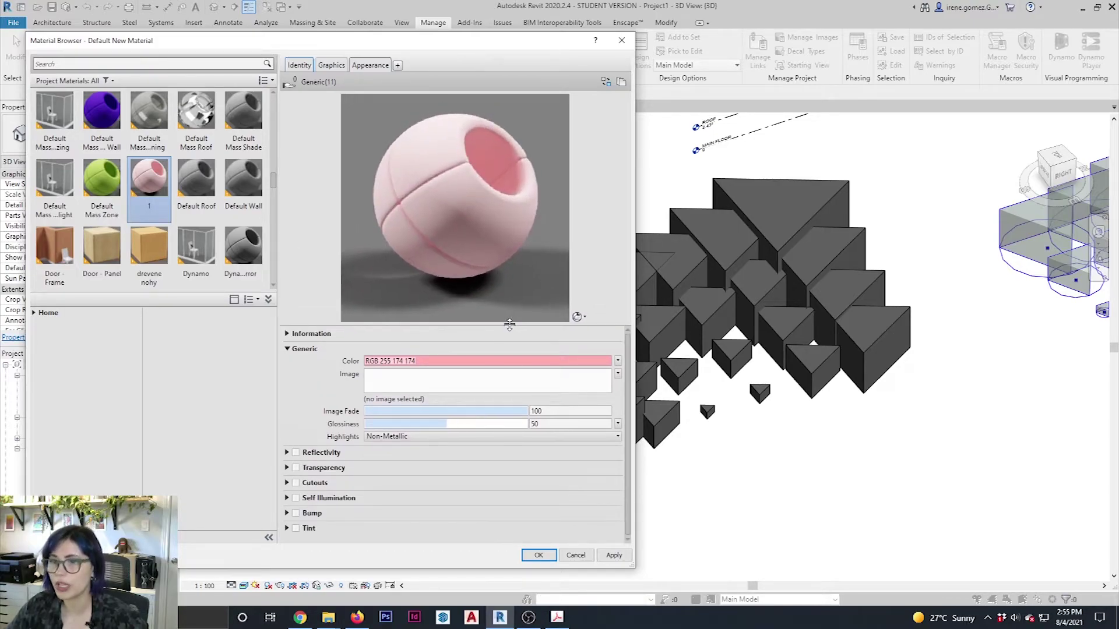
Set material 1's glossiness to 0, enable reflectivity with direct 19 and oblique 20, and apply the changes
left_click(296, 453)
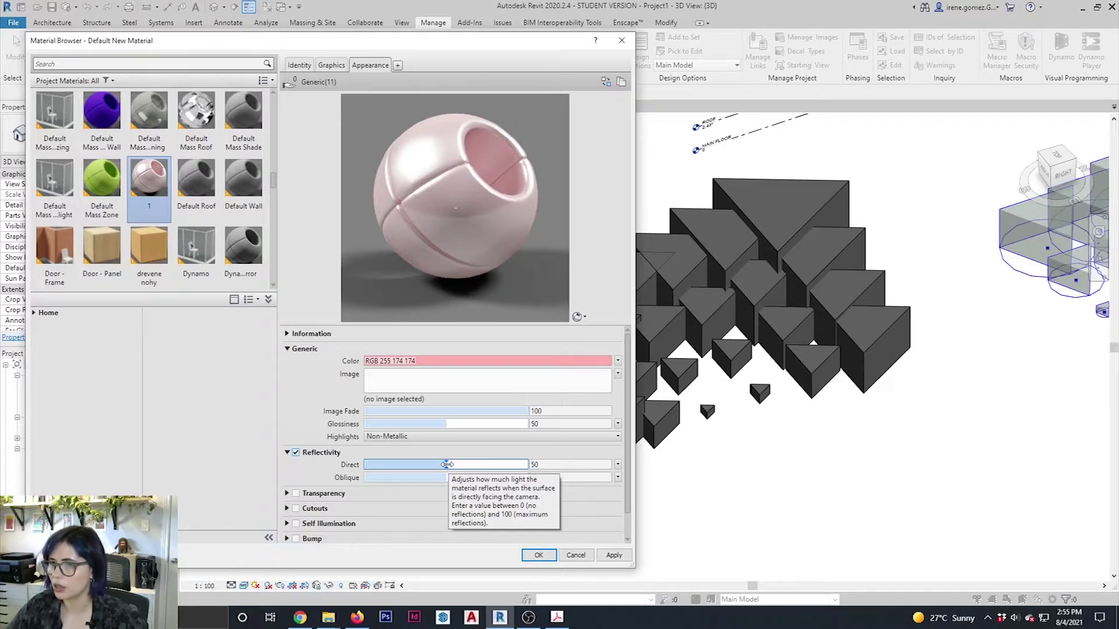
left_click(446, 464)
left_click_drag(440, 466, 362, 466)
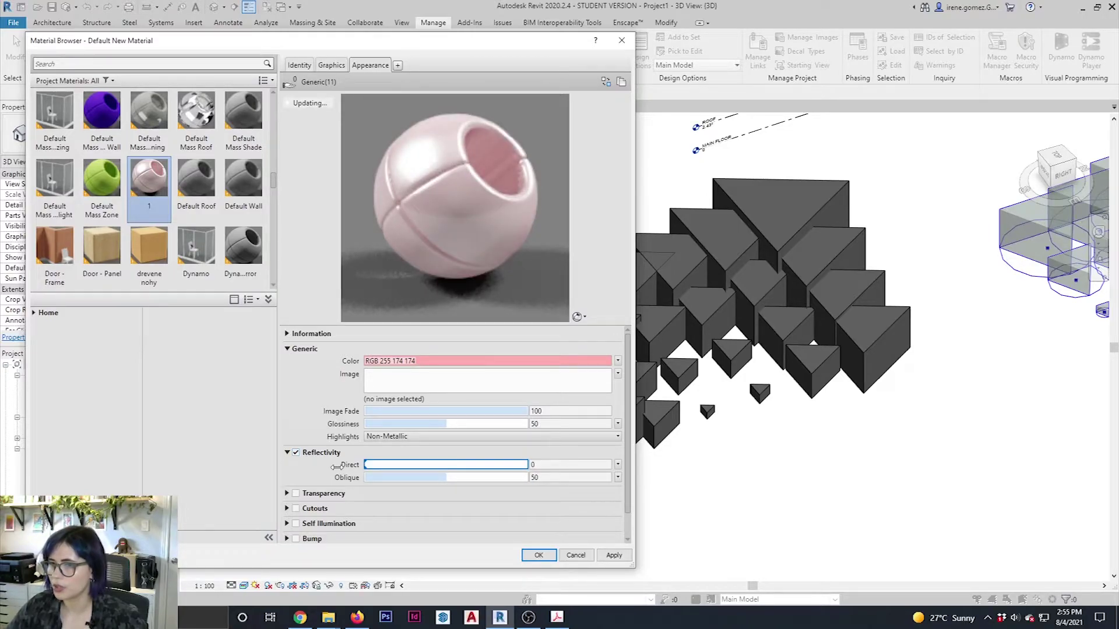
double_click(545, 464)
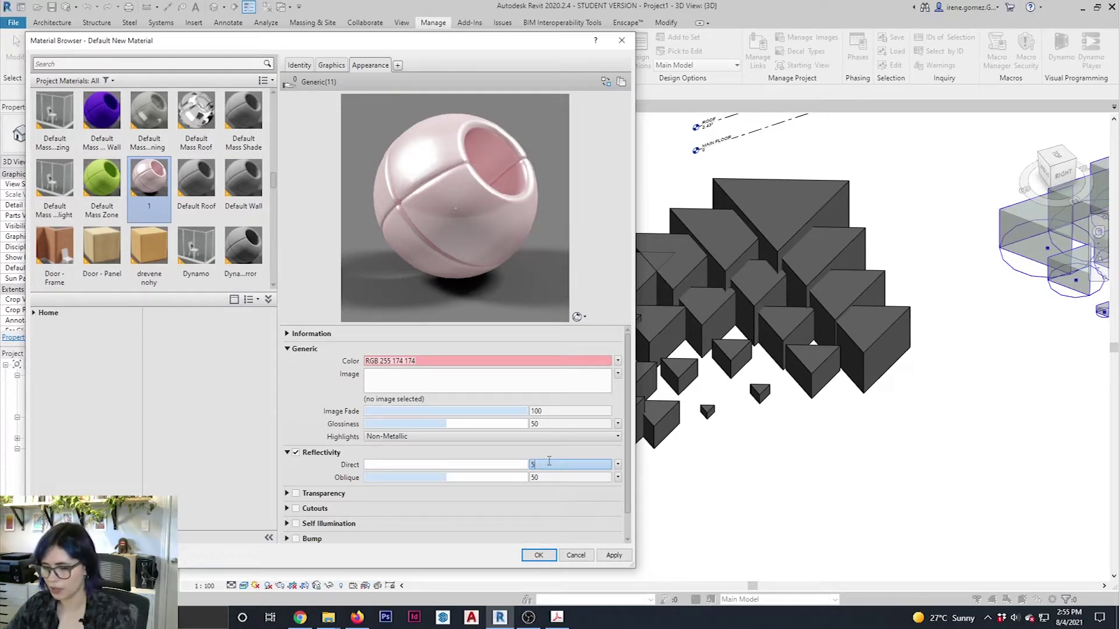
key("Return")
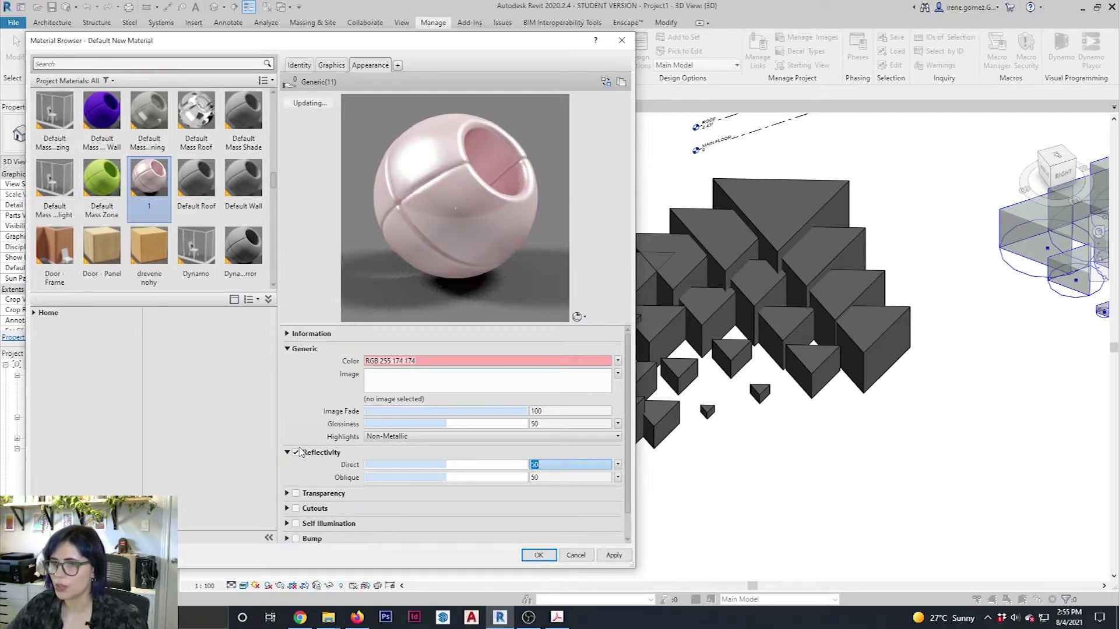
left_click_drag(446, 425, 357, 428)
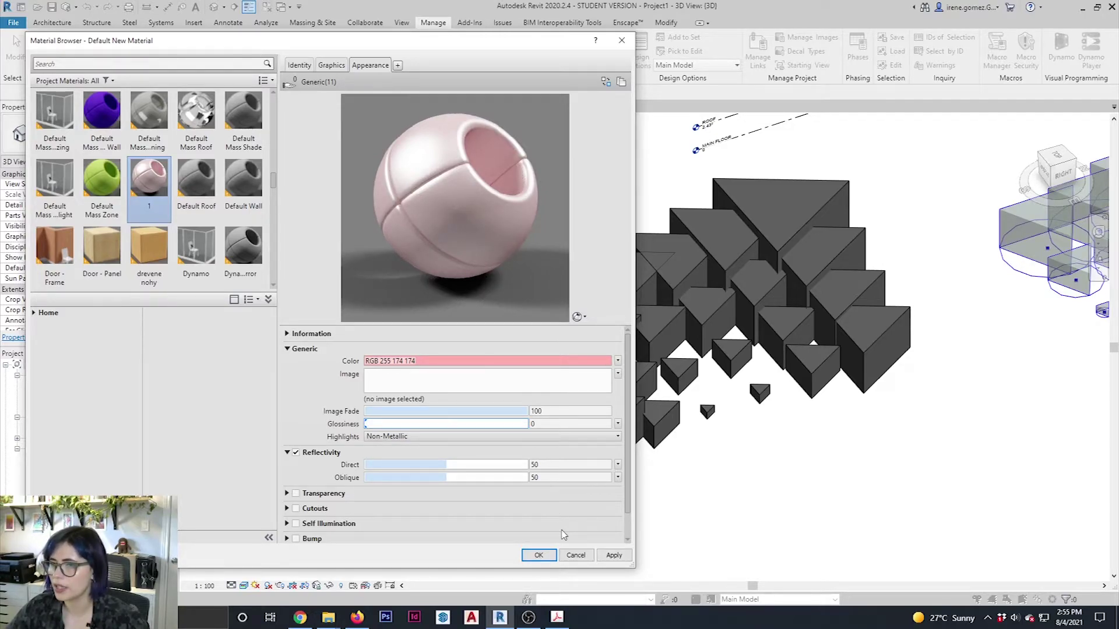
left_click_drag(446, 464, 397, 478)
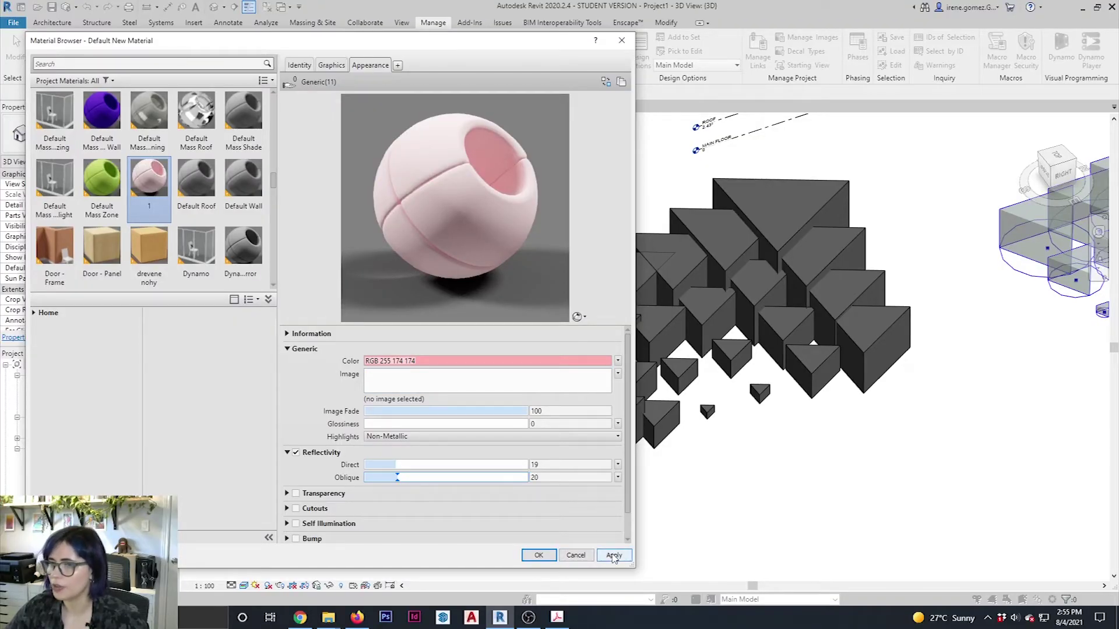
left_click(613, 557)
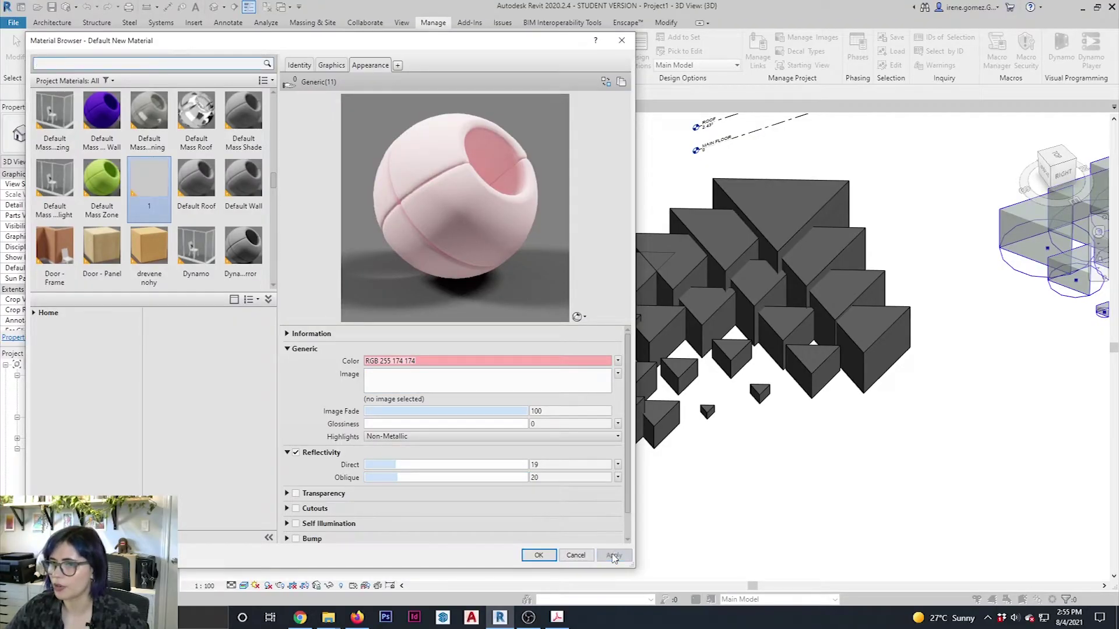
Create another project material and name it 2
left_click(63, 538)
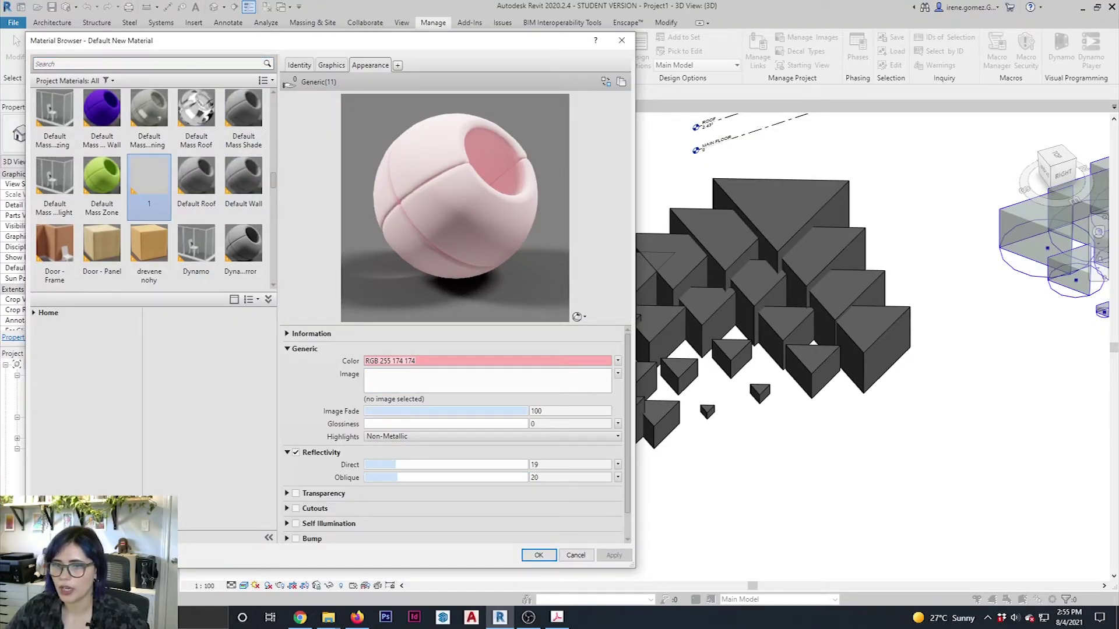
left_click(299, 65)
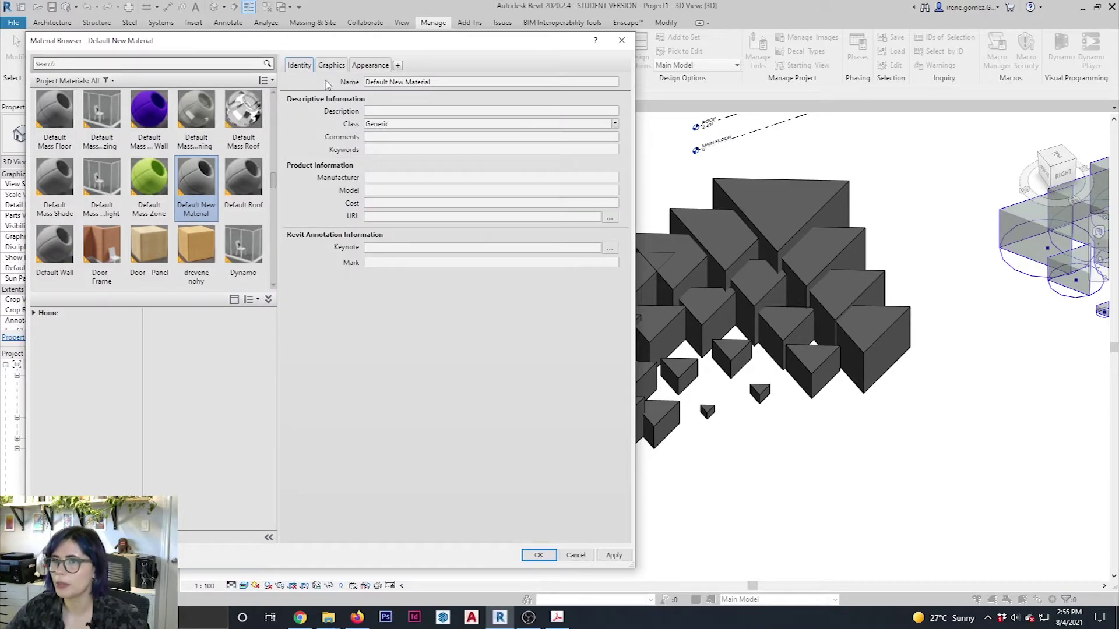
left_click_drag(445, 81, 373, 82)
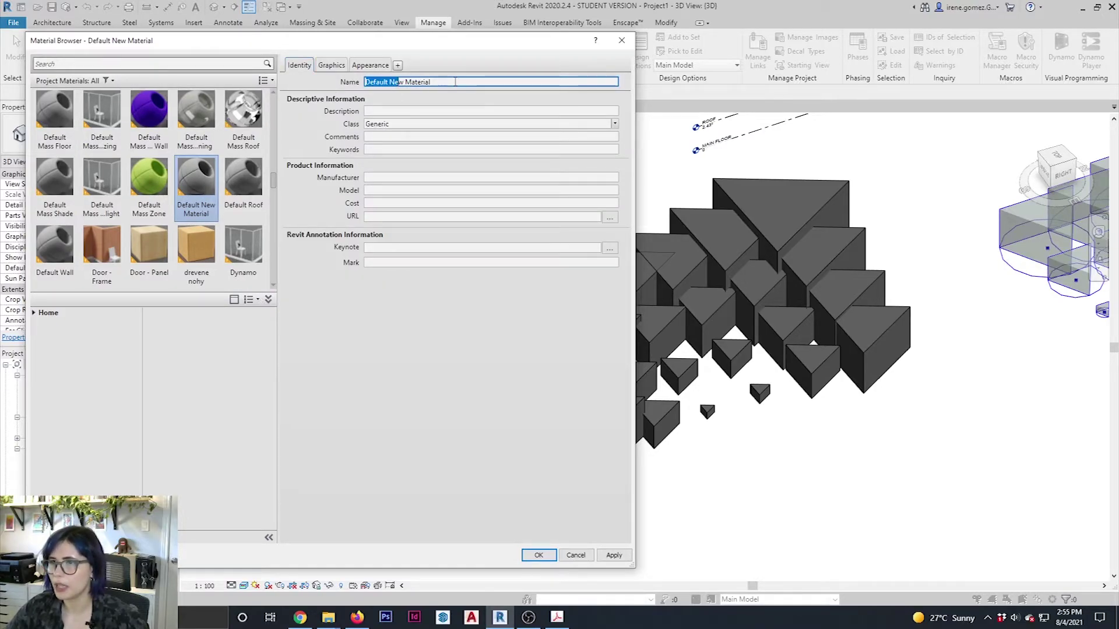
type("2")
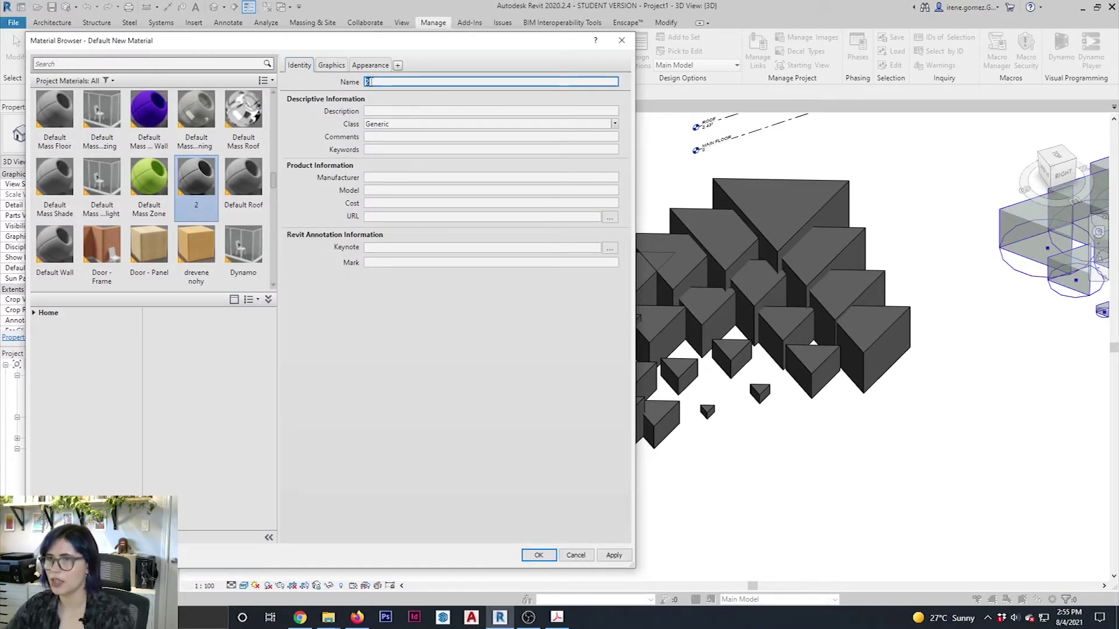
Set material 2's appearance color to light yellow RGB 255 255 191
left_click(361, 65)
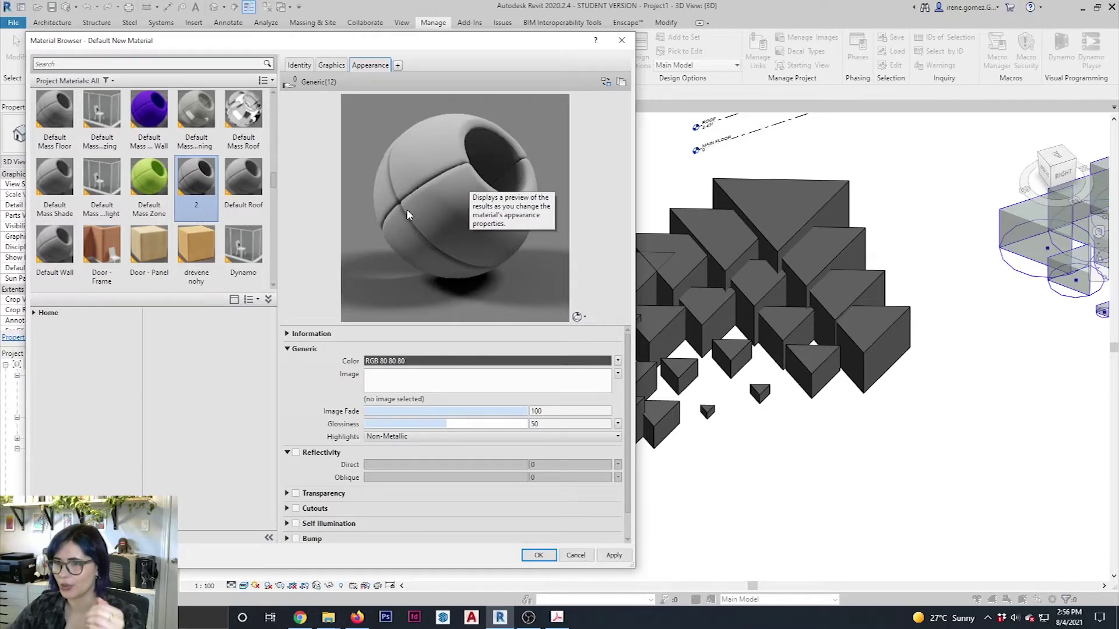
left_click(432, 359)
left_click(378, 404)
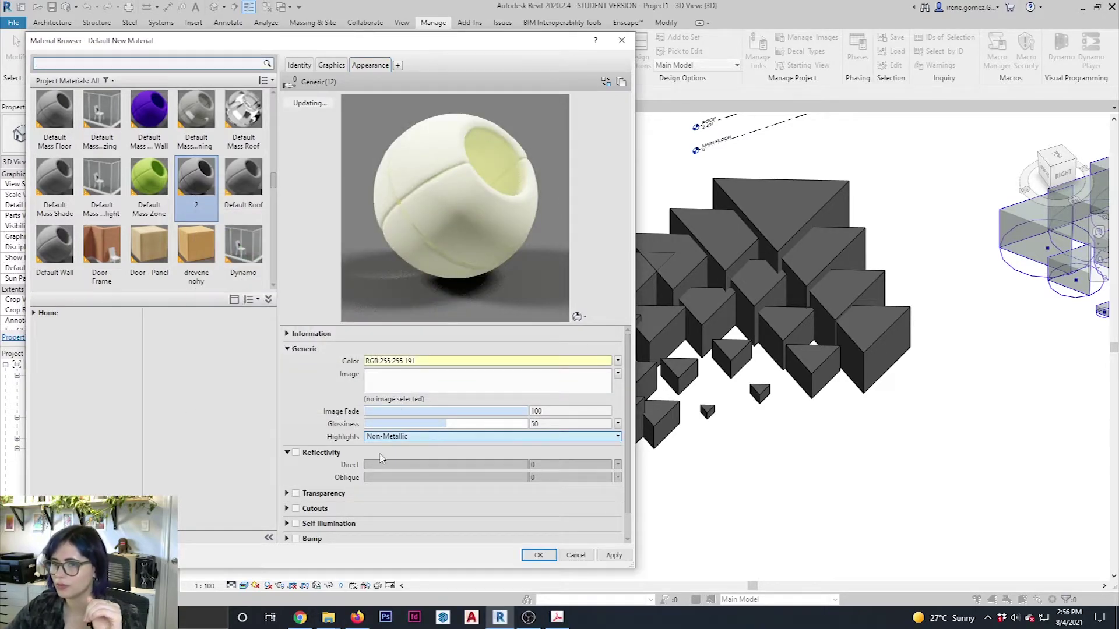
Set material 2's glossiness to 17, enable reflectivity with direct 16 and oblique 17, and apply the changes
left_click(296, 452)
left_click_drag(446, 424, 392, 423)
left_click_drag(364, 465, 395, 466)
left_click(392, 477)
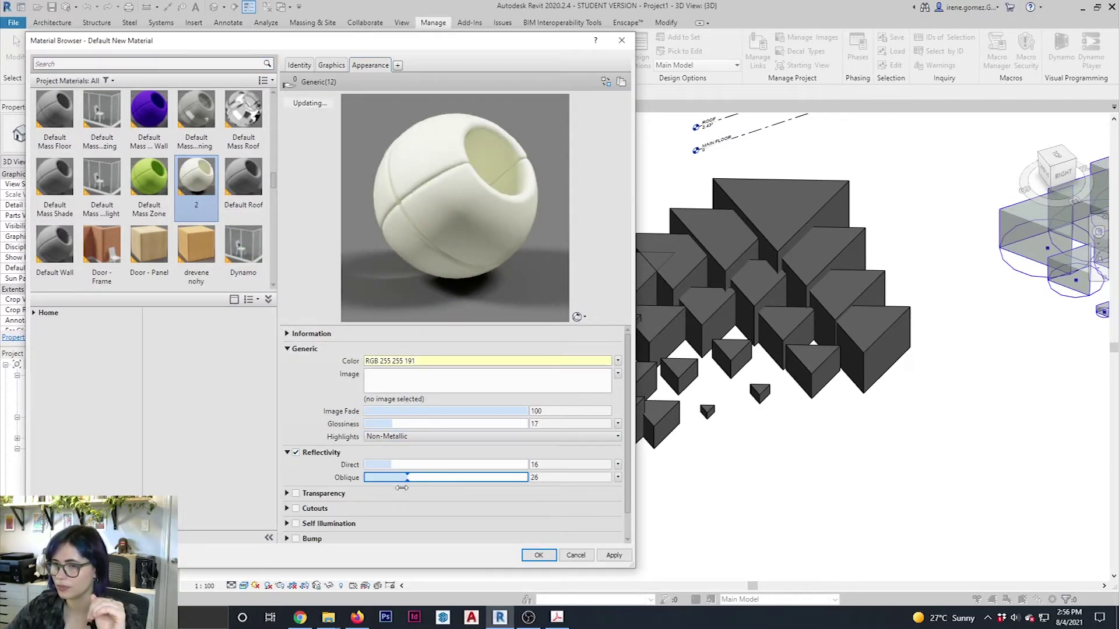
left_click(603, 555)
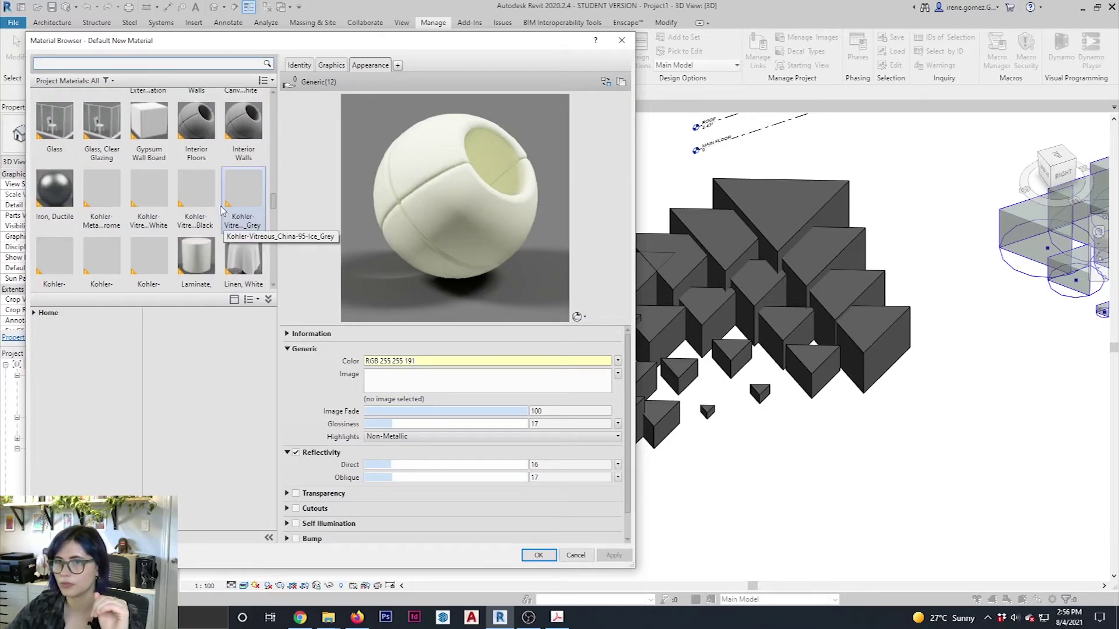
Create a third project material and name it 3
scroll(181, 184, "down", 3)
left_click(180, 185)
scroll(181, 184, "down", 10)
left_click(307, 66)
left_click(443, 80)
type("3")
Set material 3's appearance color to light green RGB 193 255 193
left_click(375, 63)
left_click(426, 361)
left_click(239, 221)
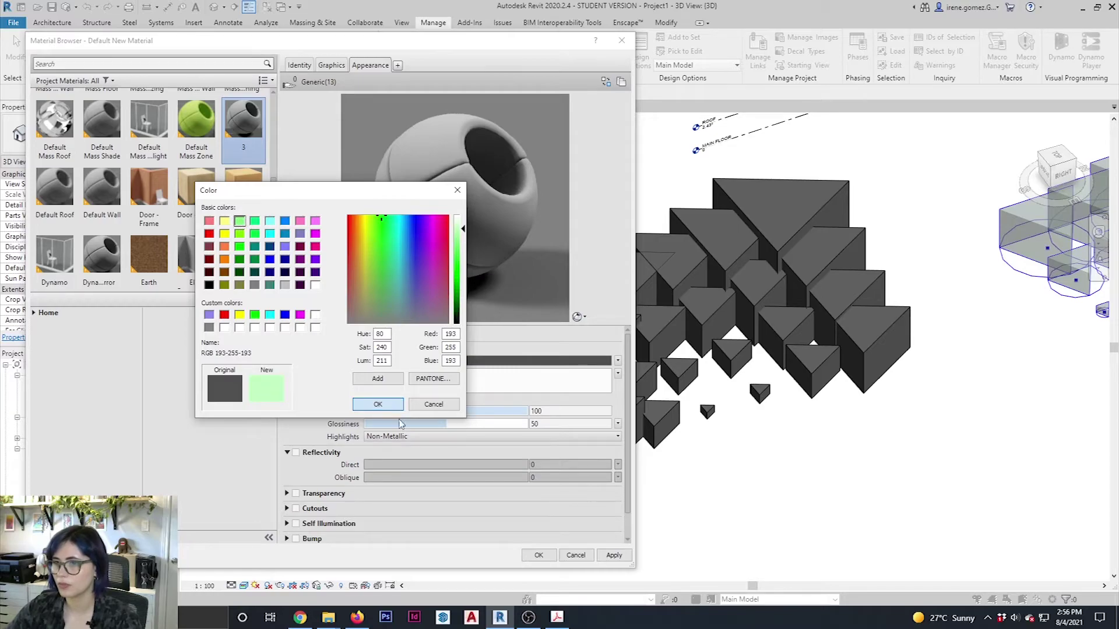
left_click(377, 404)
Enable material 3's reflectivity, lower its glossiness to about 27, reduce the direct and oblique reflection, and apply the changes
left_click(314, 454)
left_click(410, 423)
left_click(415, 424)
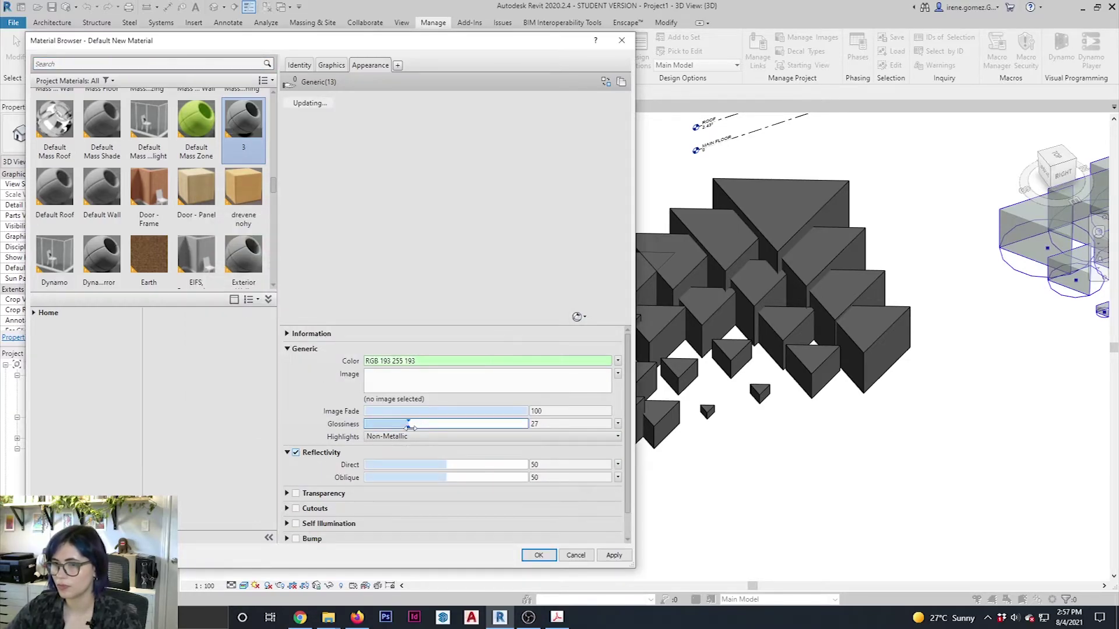
left_click(413, 464)
left_click(418, 478)
left_click(614, 556)
Create a fourth project material and name it 4
left_click(65, 537)
left_click(96, 550)
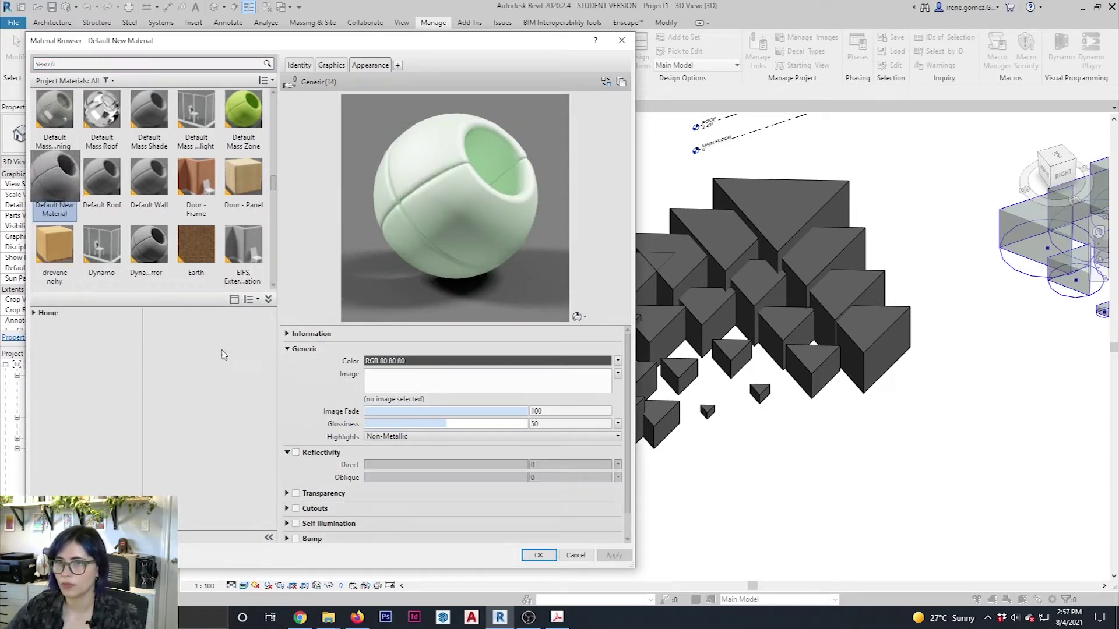
left_click(303, 65)
left_click(437, 82)
type("4")
Set material 4's appearance color to light cyan RGB 185 255 255, enable its reflectivity, and apply the changes
left_click(375, 65)
left_click(425, 360)
left_click(269, 221)
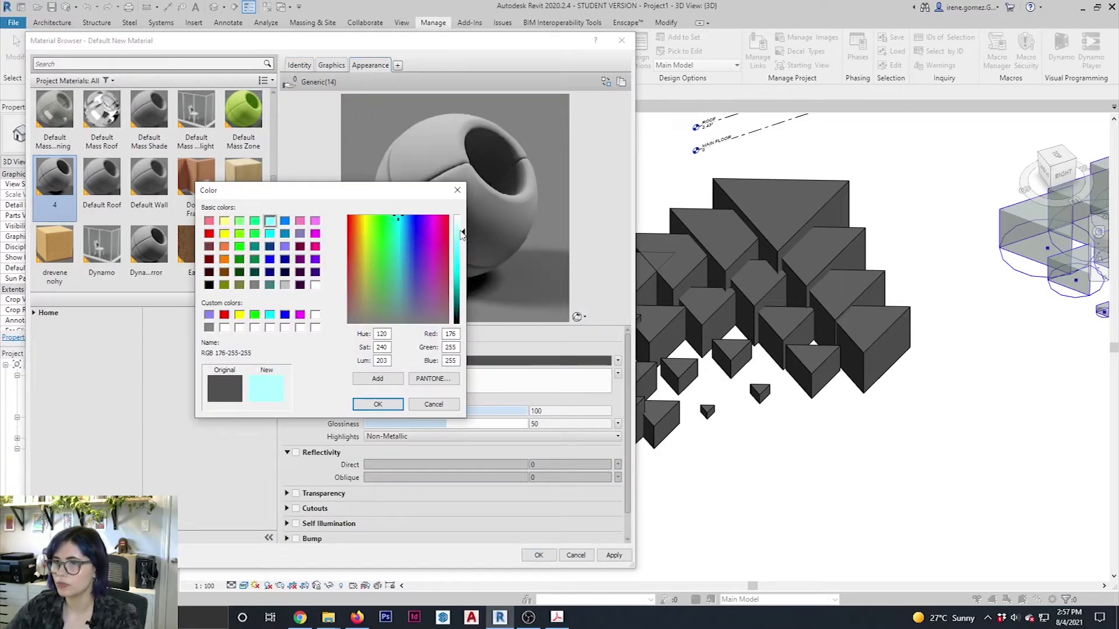
left_click(378, 404)
left_click(613, 556)
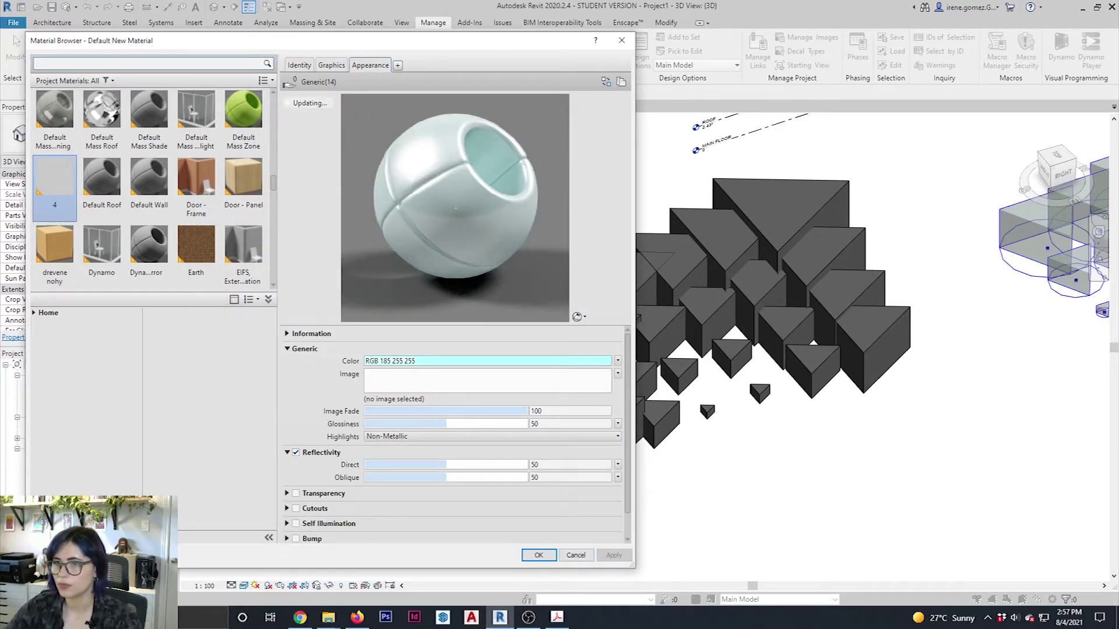
Set material 4's glossiness to 41, direct reflectivity to 43 and oblique reflectivity to about 44
left_click(431, 424)
left_click(434, 465)
left_click(437, 477)
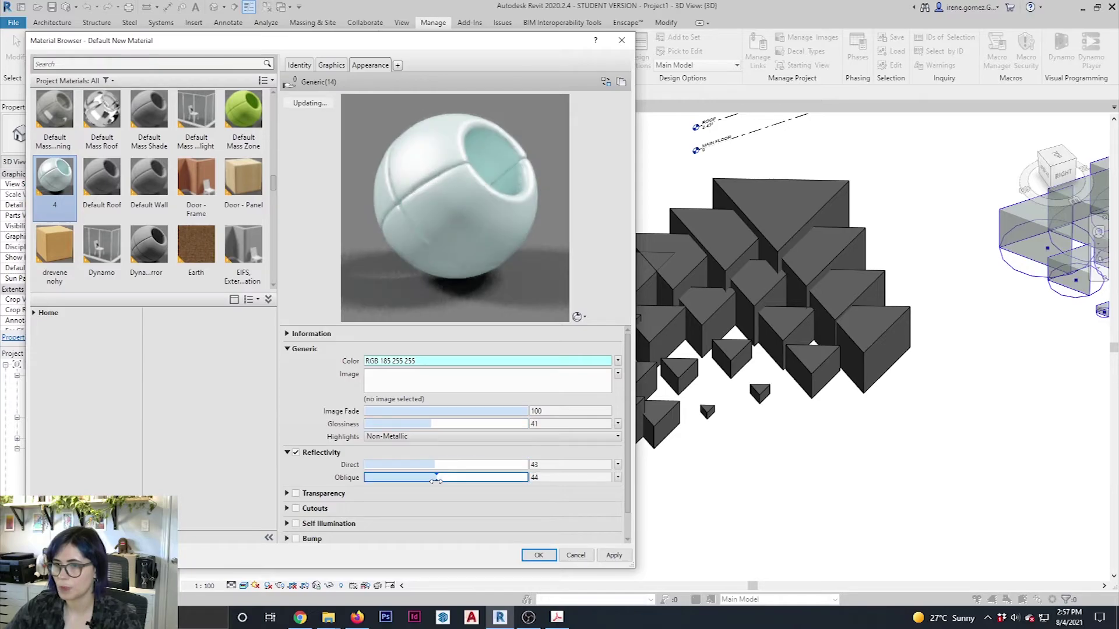
Create a fifth project material and name it 5
left_click(96, 568)
left_click(299, 65)
triple_click(402, 82)
type("5")
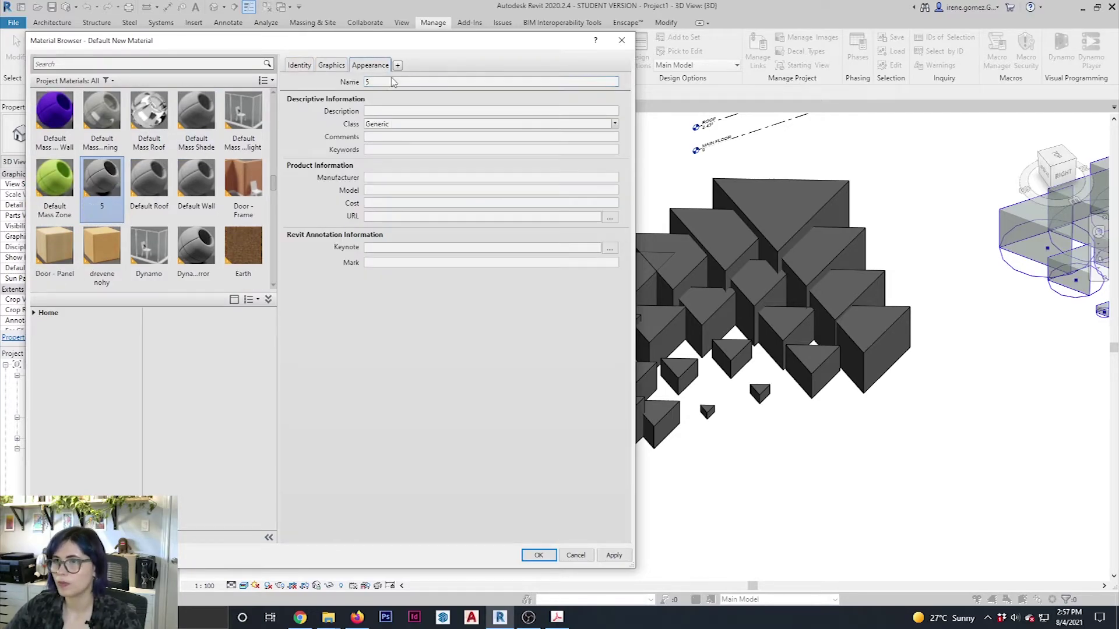
Set material 5's appearance color to light blue RGB 159 207 255
left_click(370, 66)
left_click(477, 362)
left_click(285, 221)
left_click(458, 236)
left_click(379, 405)
Enable material 5's reflectivity, set glossiness, direct and oblique reflection to 62 each, and apply the changes
left_click(297, 453)
left_click(466, 425)
left_click(466, 465)
left_click(469, 478)
left_click(614, 555)
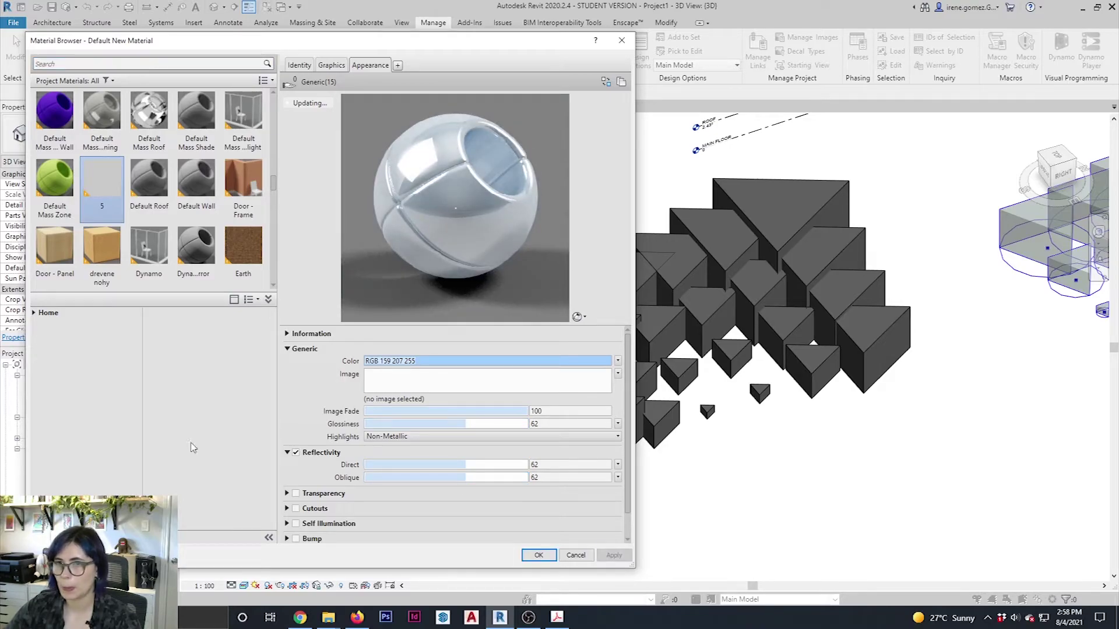
Create a sixth project material and name it 6
left_click(97, 568)
left_click(299, 66)
triple_click(373, 83)
type("6")
Set material 6's appearance color to light purple RGB 211 168 255
left_click(370, 65)
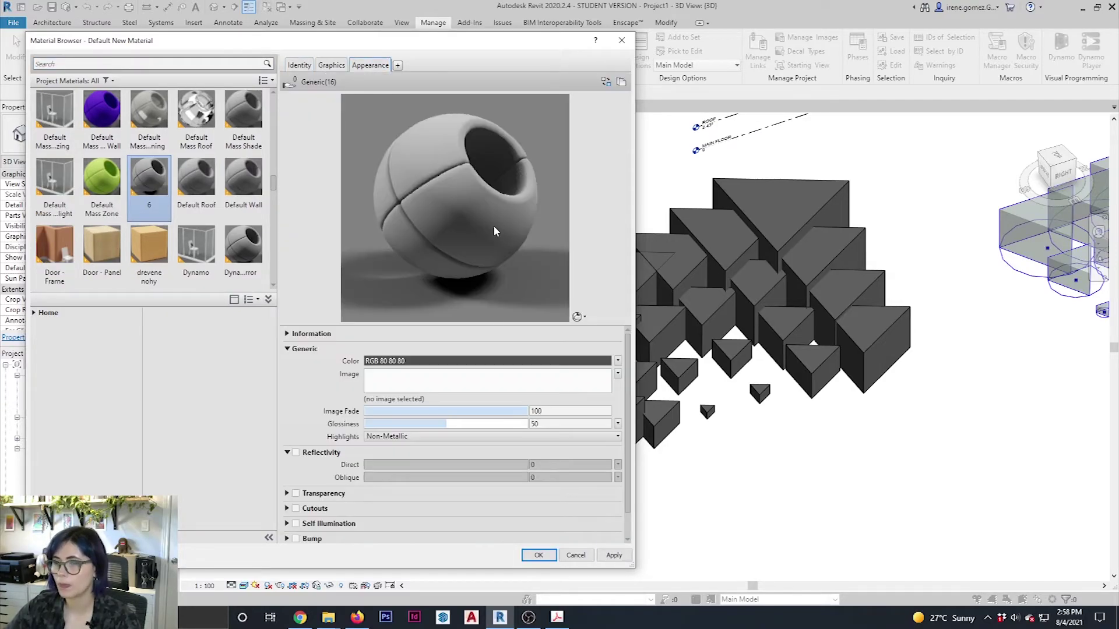
left_click(476, 361)
left_click(315, 259)
left_click(462, 236)
left_click(378, 404)
Set material 6's glossiness to 88 and enable its reflectivity with high direct and oblique values
left_click(508, 424)
left_click(296, 453)
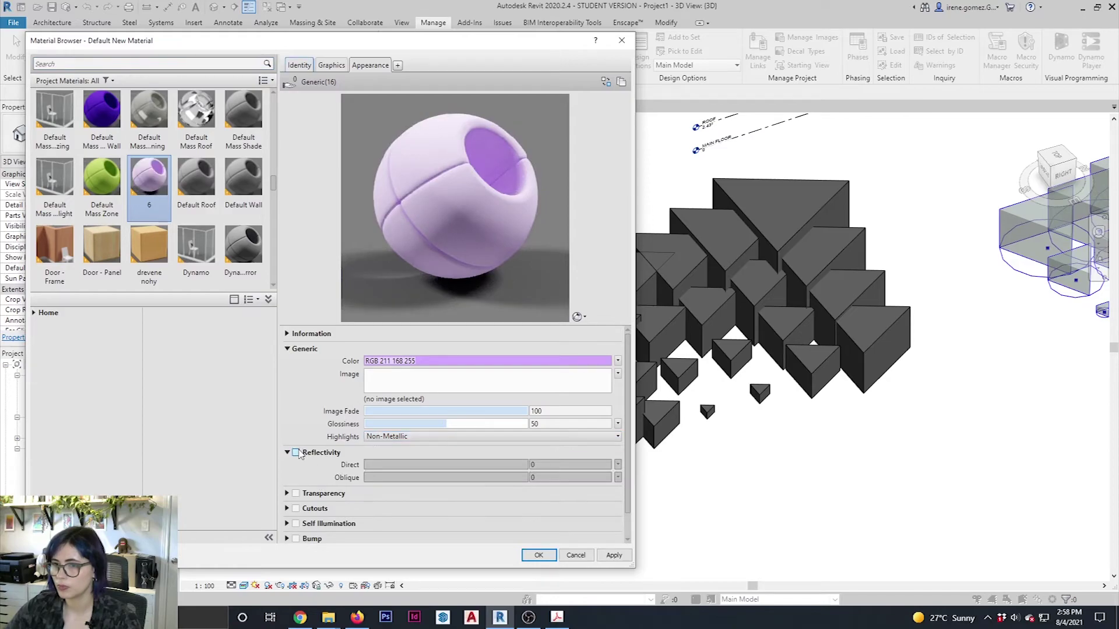
left_click(507, 465)
left_click(506, 478)
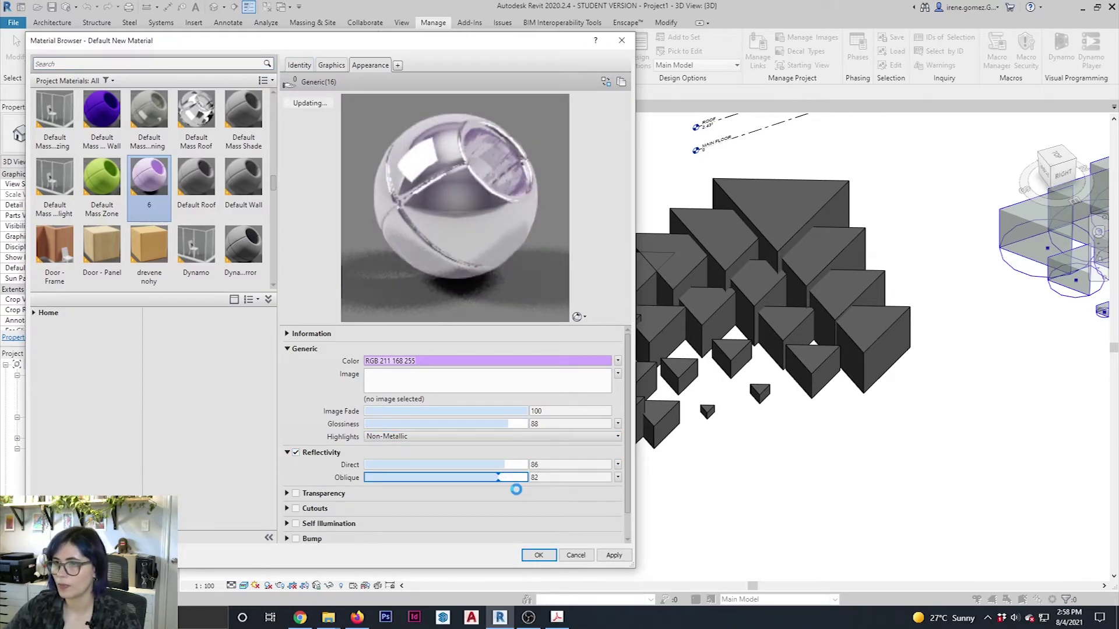
left_click(467, 465)
left_click(471, 477)
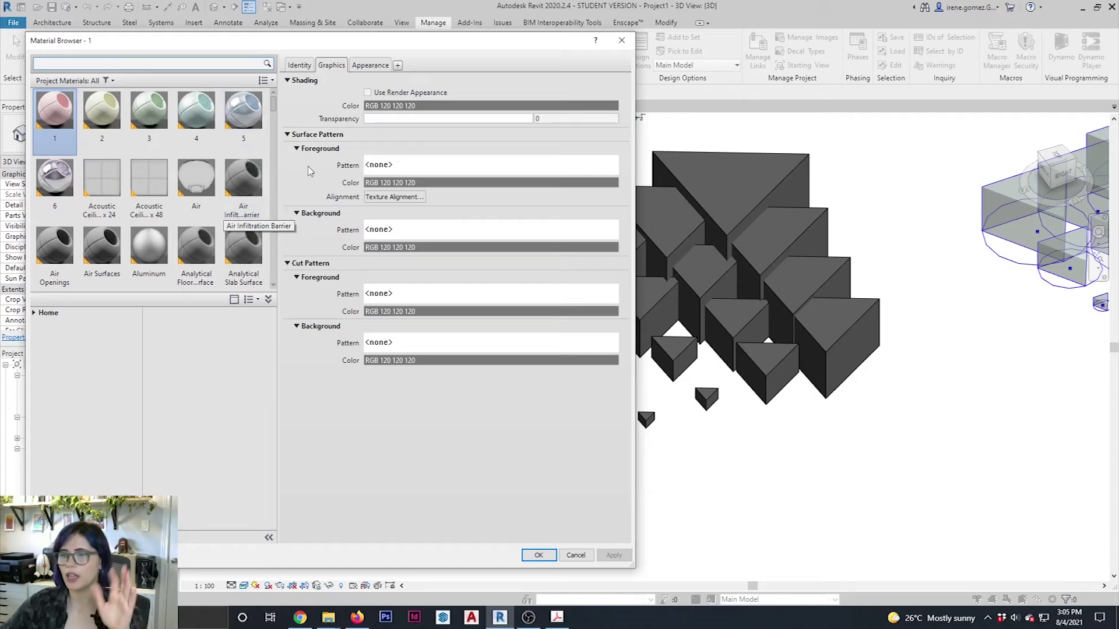
Accept the six new materials and return to the 3D view with nothing selected
left_click(537, 555)
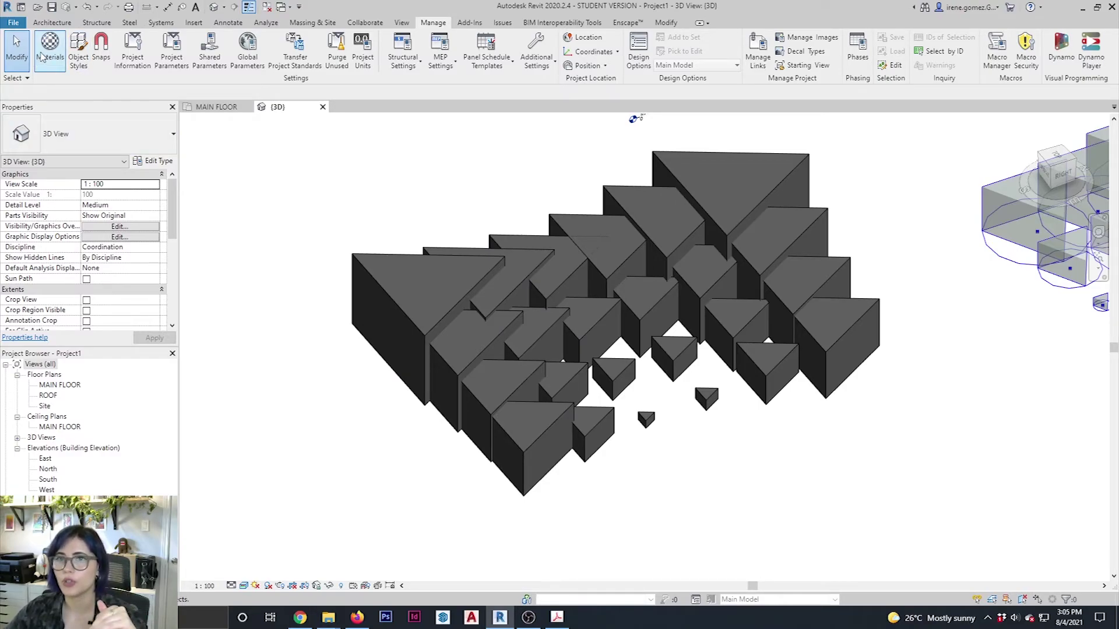
left_click(390, 293)
left_click(300, 198)
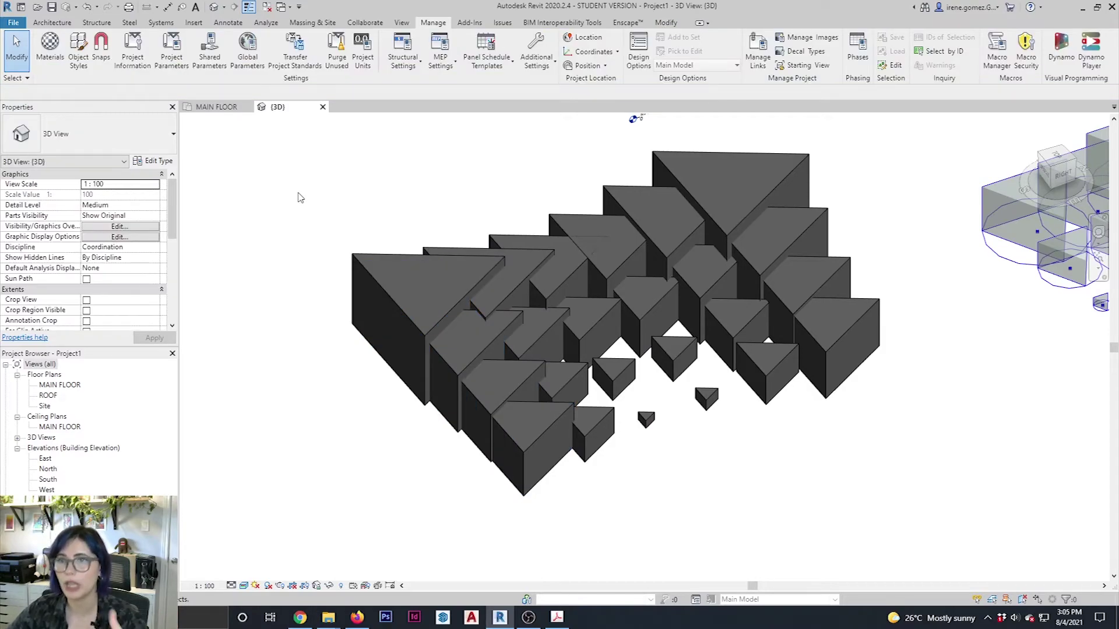
In Object Styles, assign material 1 to the first imported object category and apply the change
left_click(77, 55)
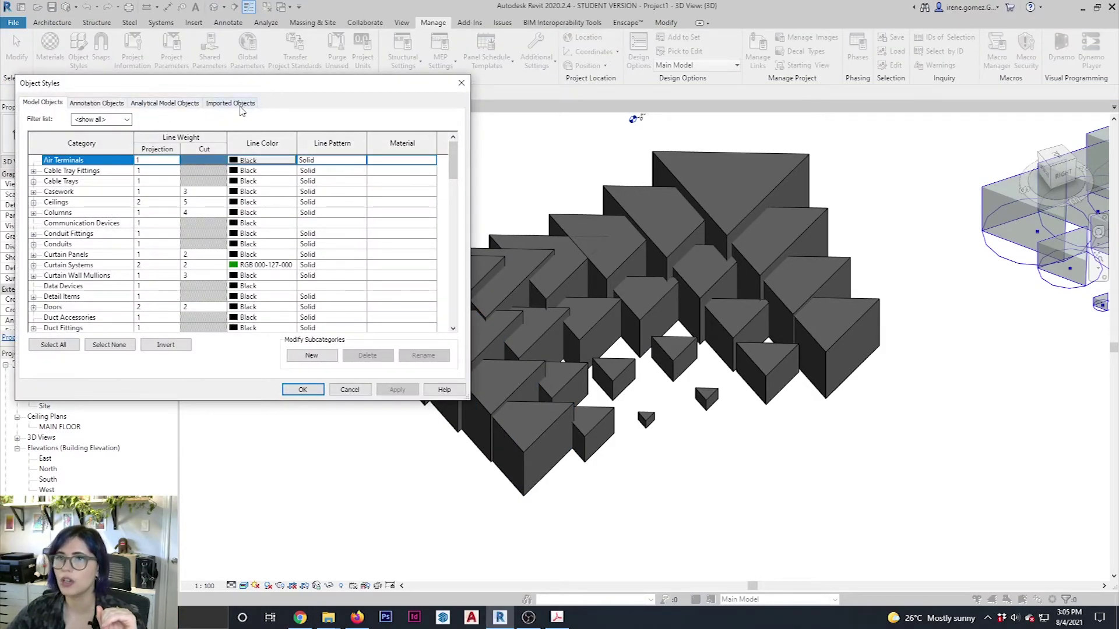
left_click(240, 106)
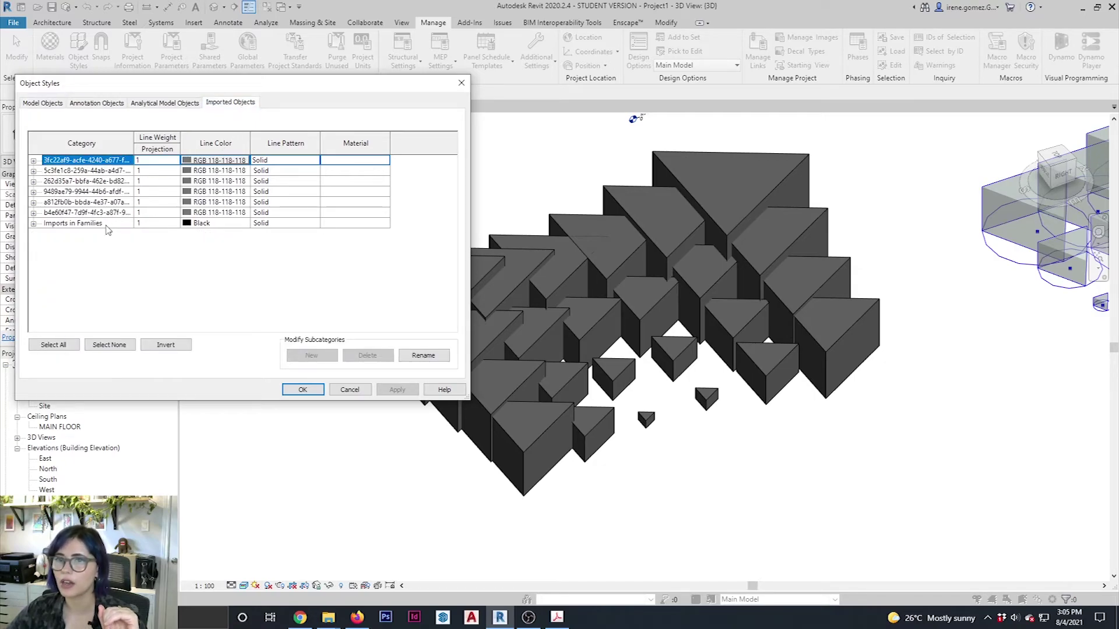
left_click(385, 161)
left_click(402, 161)
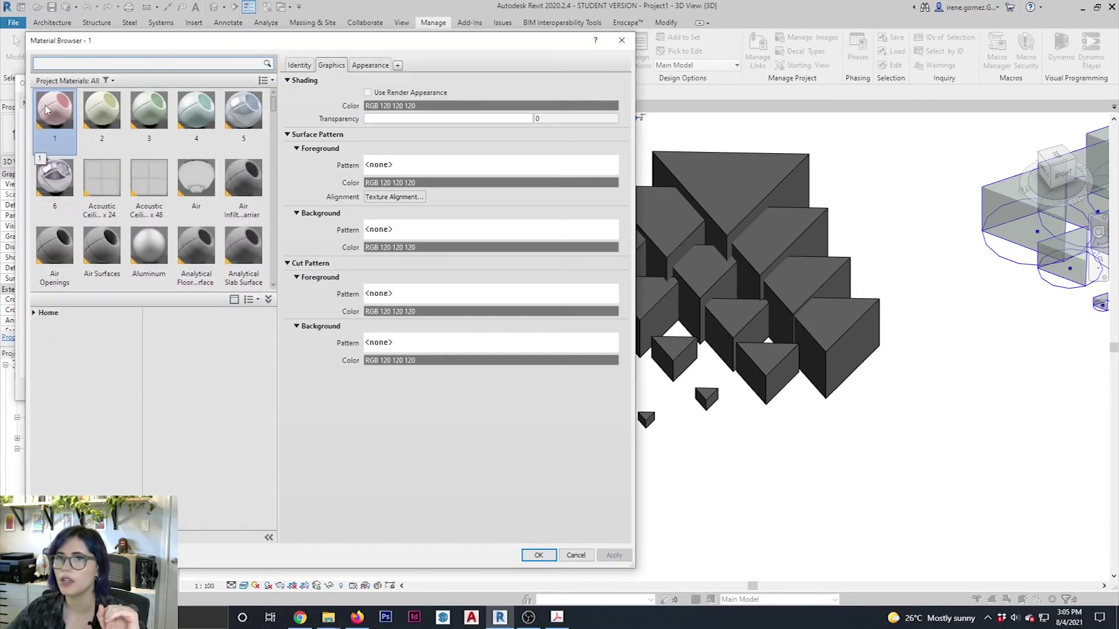
key("Return")
left_click(401, 390)
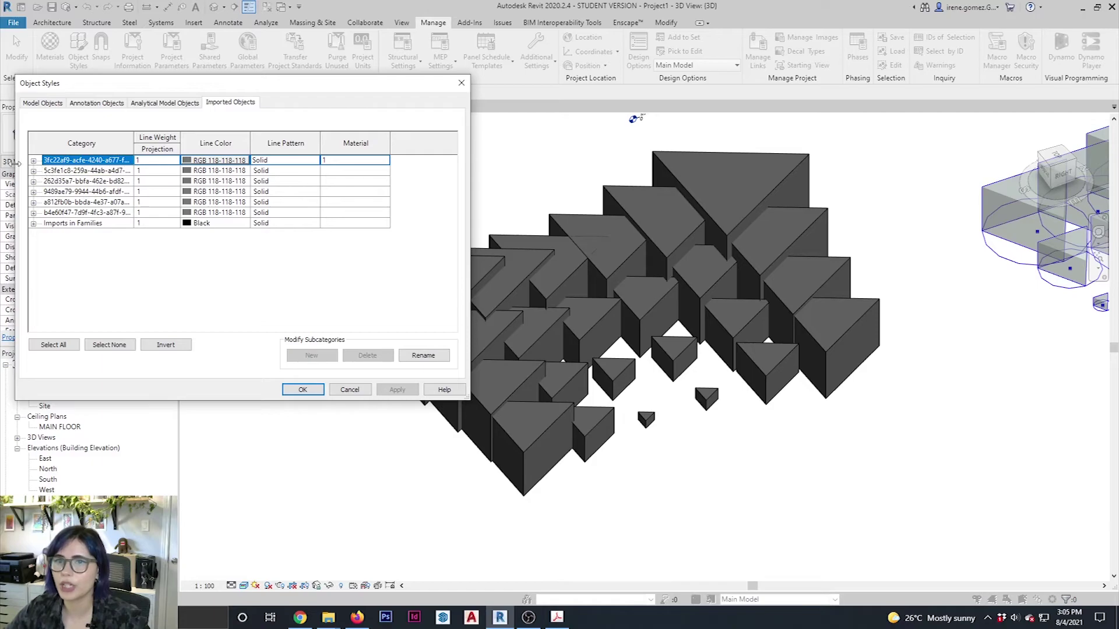
Expand the six imported object categories to examine the materials assigned to their 0 layers
left_click(34, 161)
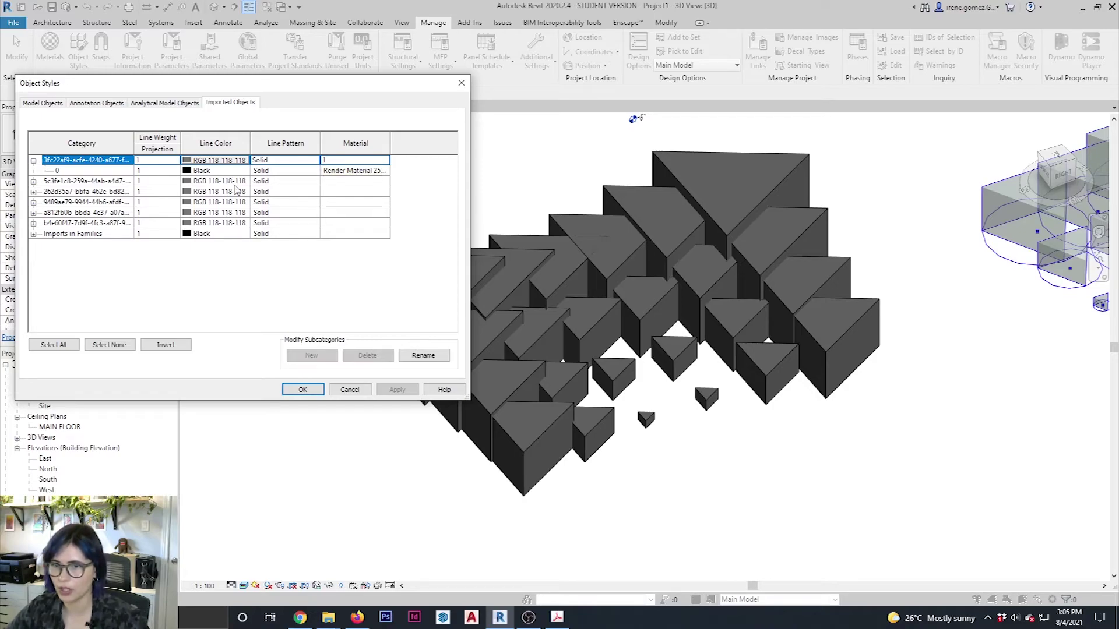
left_click(34, 181)
left_click(33, 202)
left_click(34, 223)
left_click(33, 244)
left_click(34, 265)
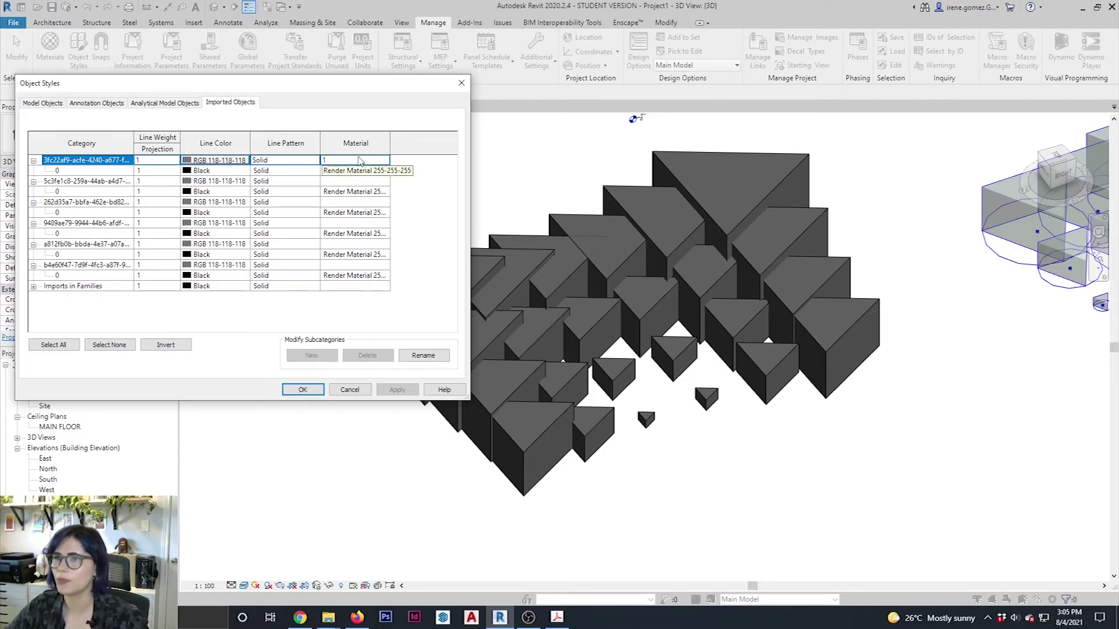
Clear the first imported category's own material, assign material 1 to its 0 layer instead, and apply the change
left_click(336, 160)
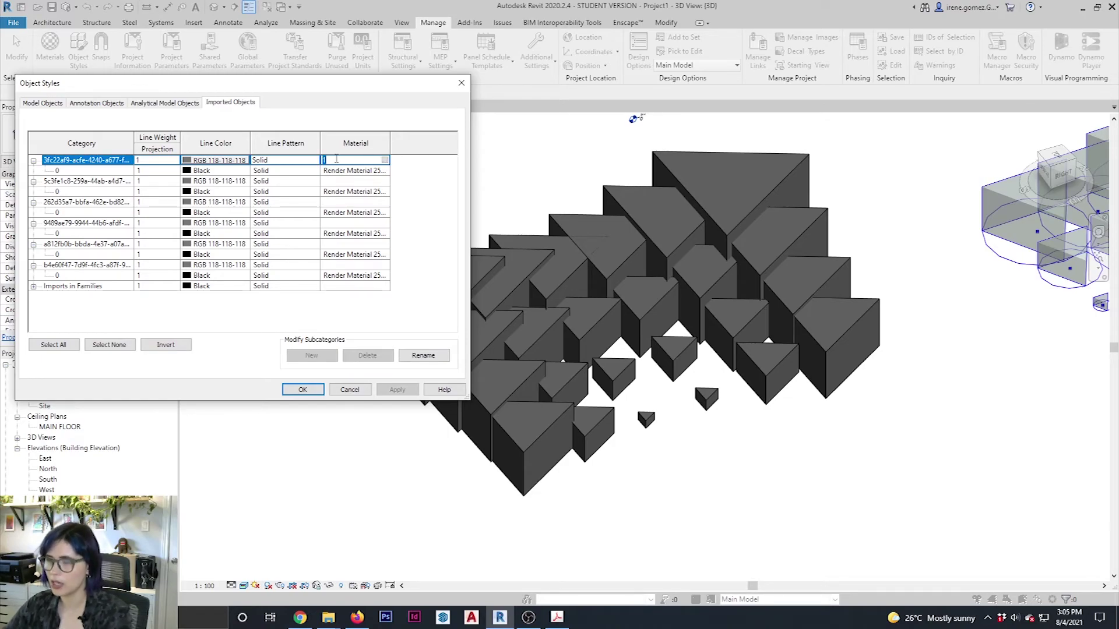
left_click(349, 170)
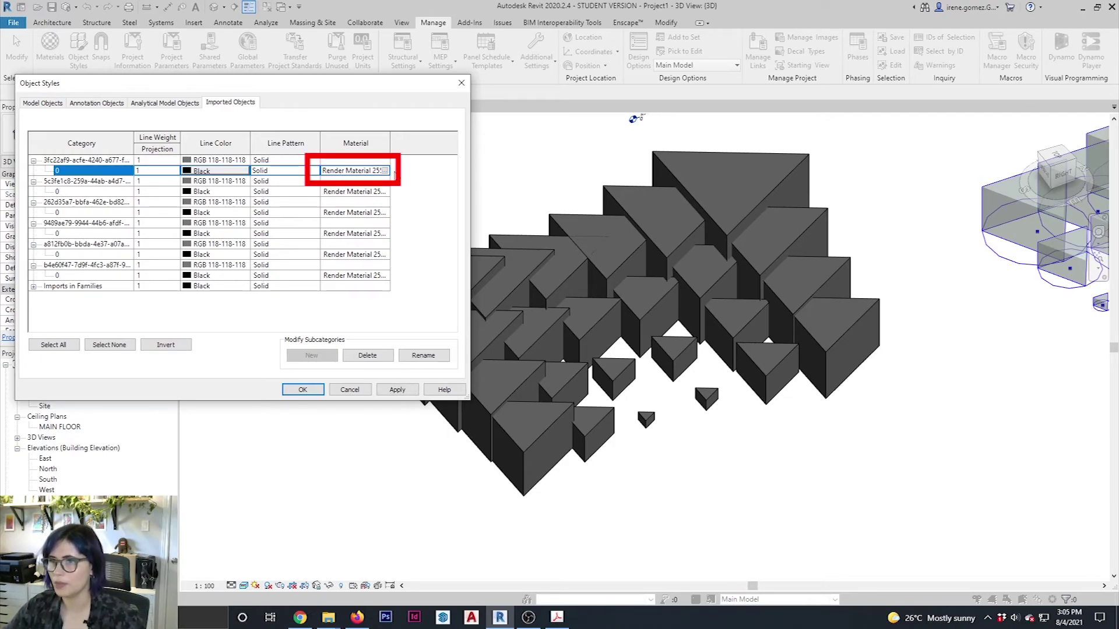
left_click(386, 170)
scroll(127, 168, "up", 15)
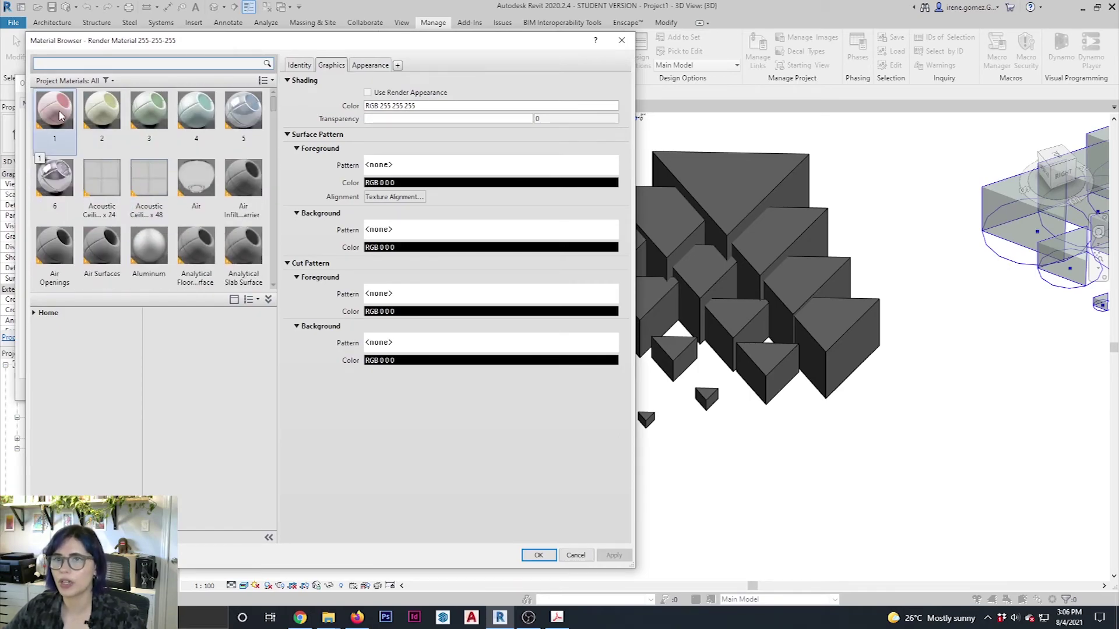
double_click(61, 115)
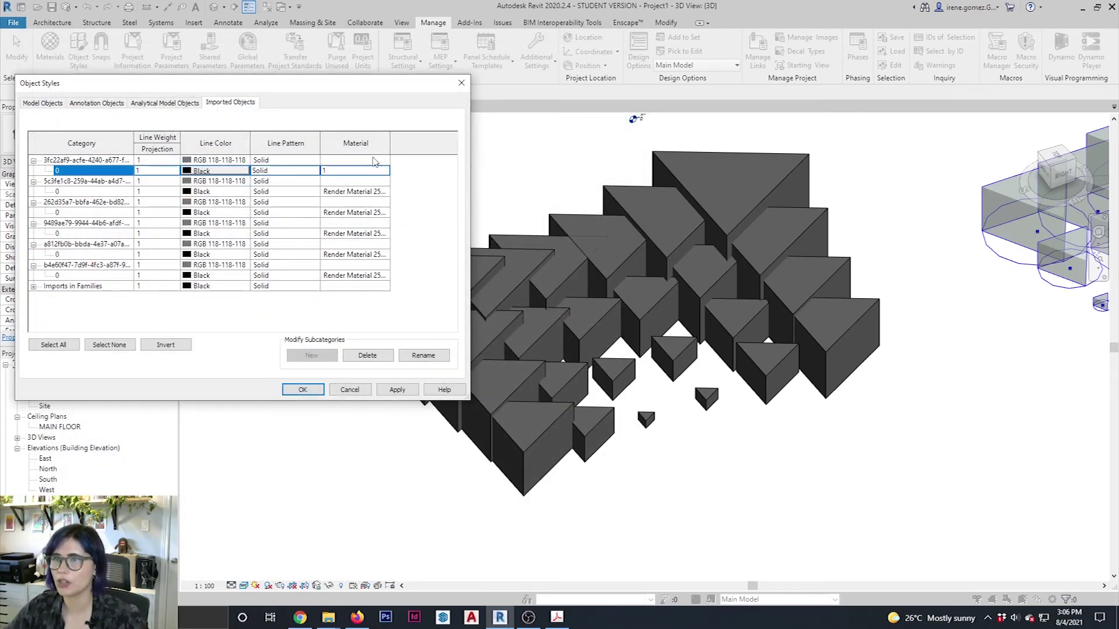
left_click(402, 389)
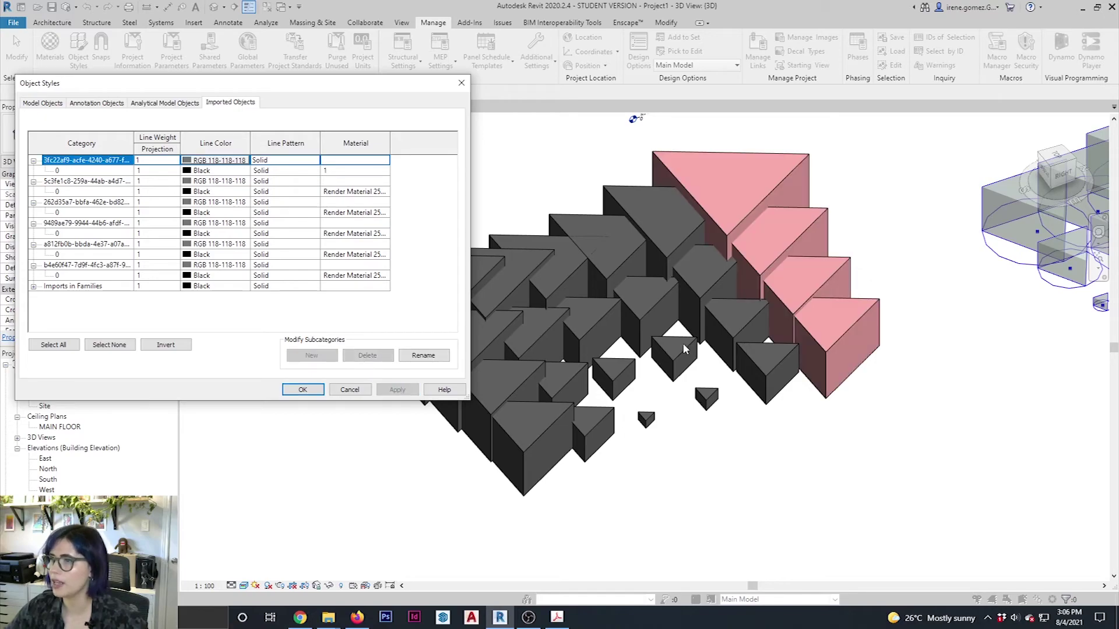
Assign material 2 to the 0 layer of the second imported category
left_click(385, 192)
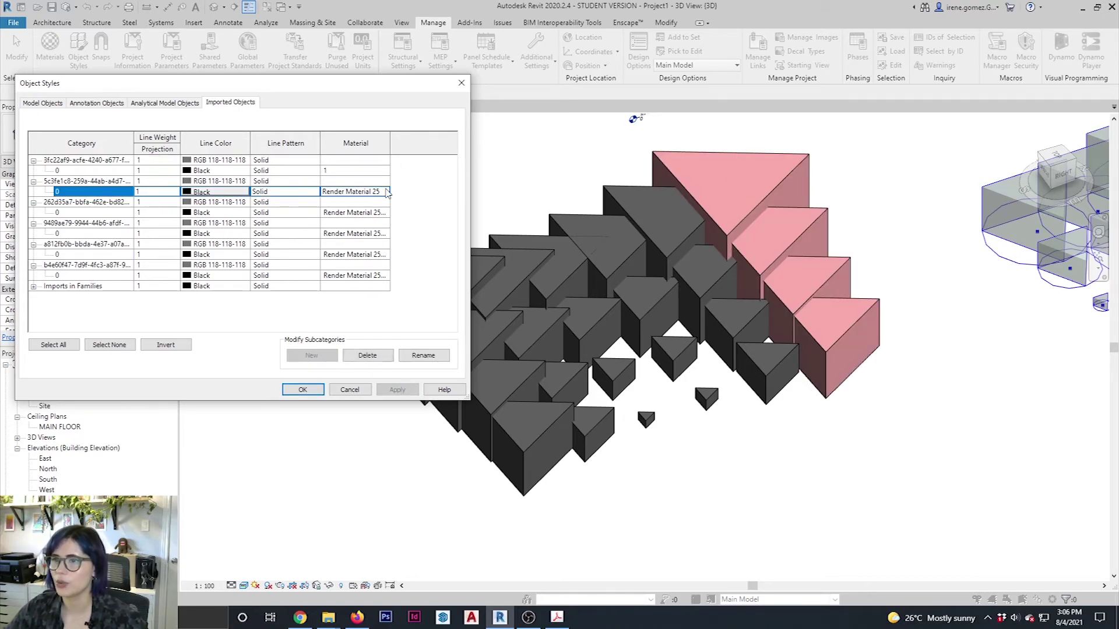
left_click(377, 192)
left_click(384, 192)
scroll(131, 189, "up", 15)
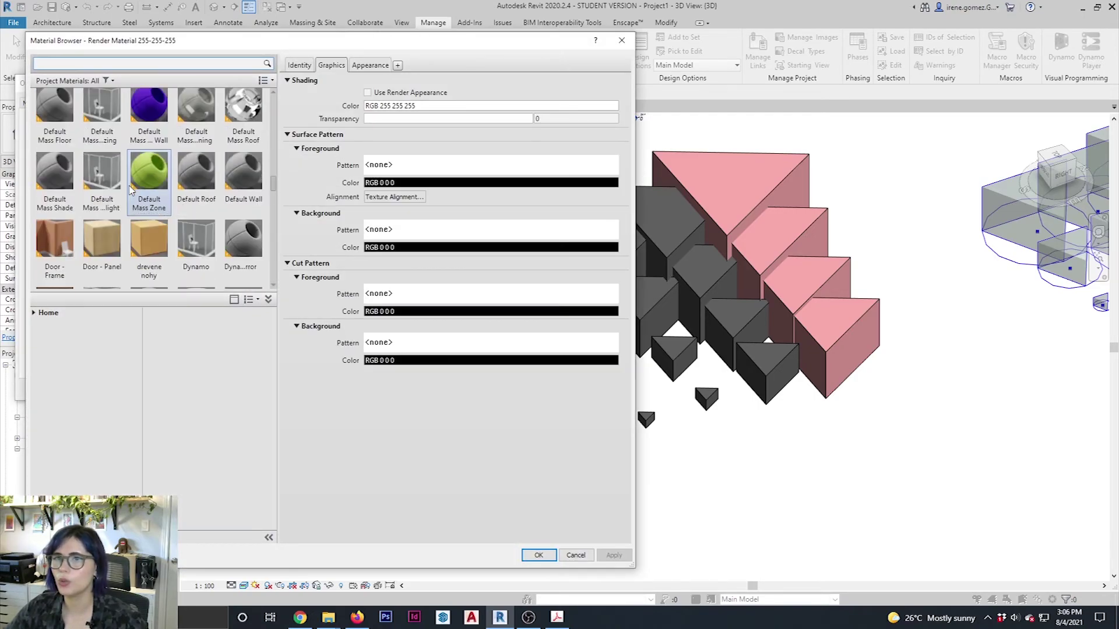
left_click(117, 115)
left_click(539, 555)
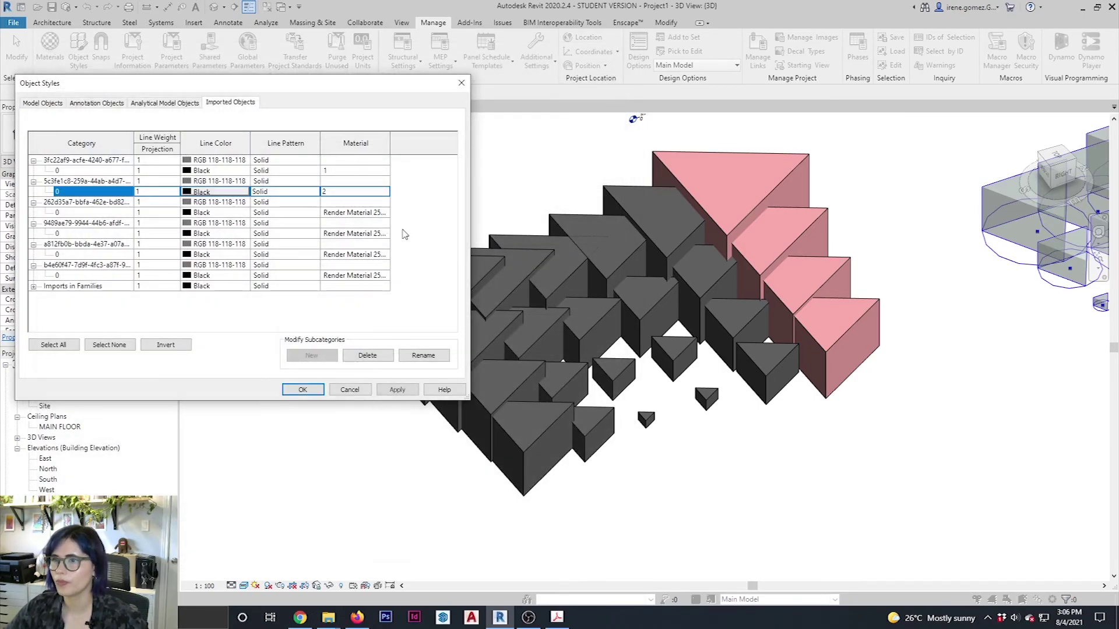
Assign materials 3, 4, 5 and 6 in order to the 0 layers of the remaining four imported categories and apply the changes
left_click(357, 212)
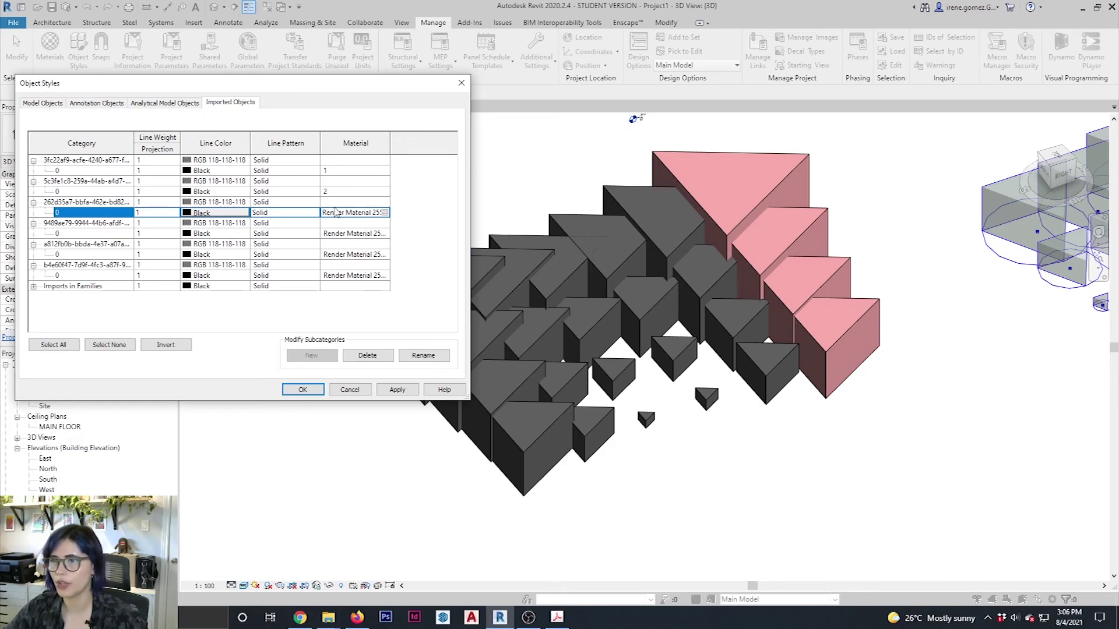
left_click_drag(323, 214, 391, 215)
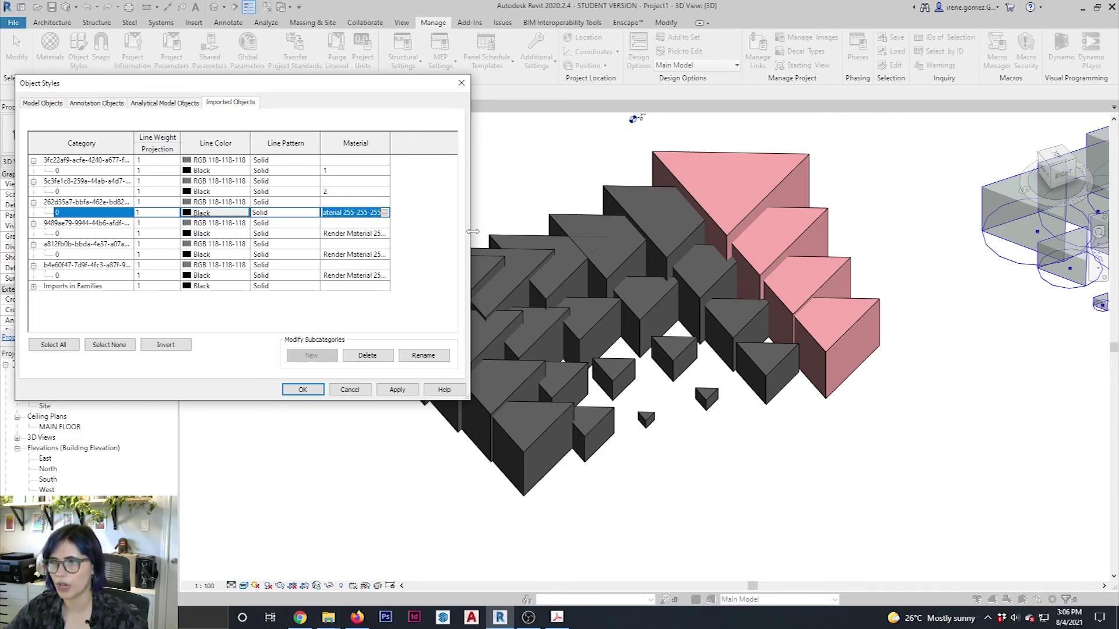
type("3")
left_click(325, 233)
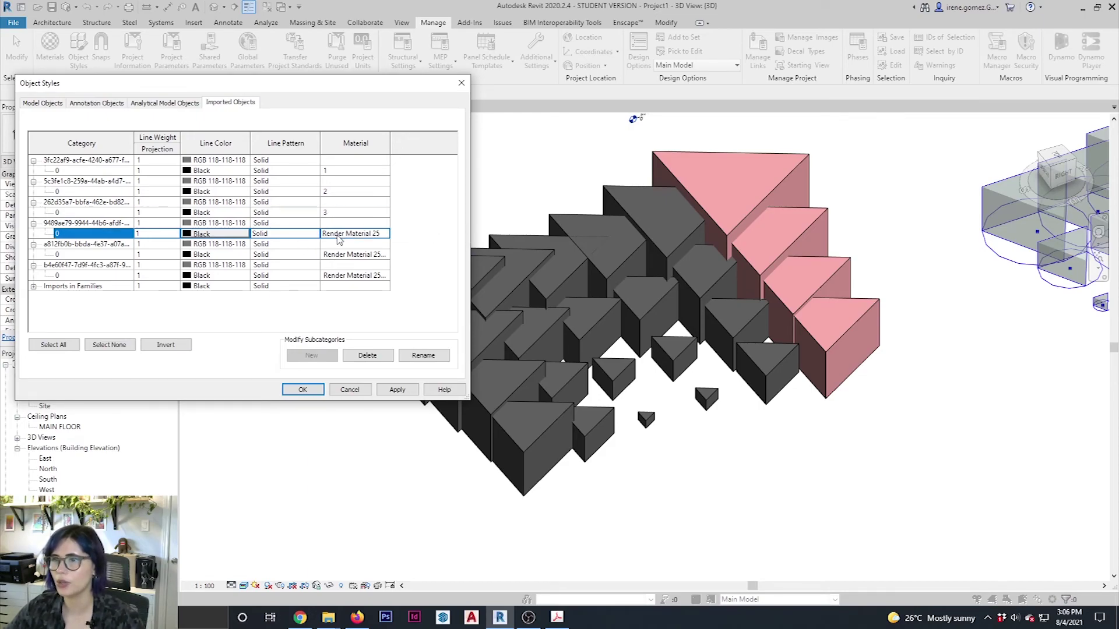
type("4")
key("Down")
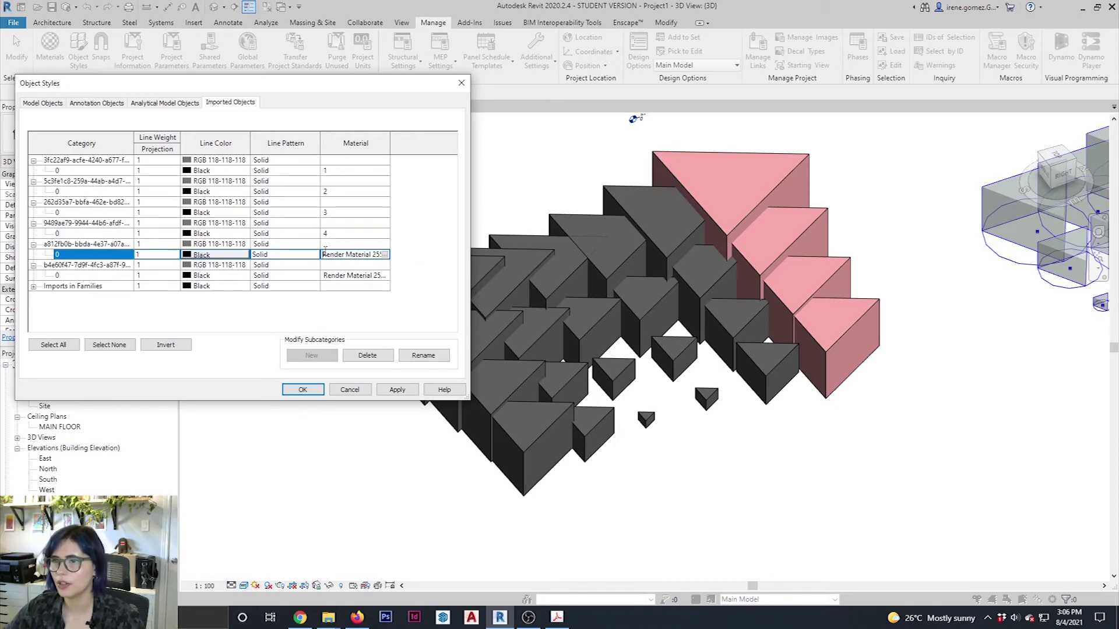
type("5")
key("Down")
type("6")
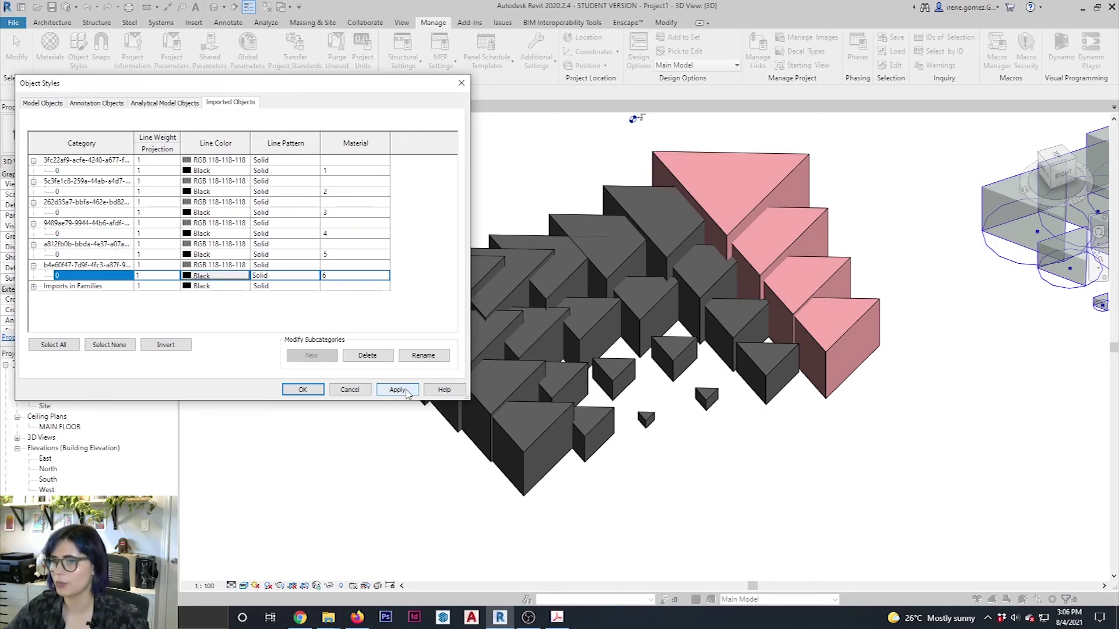
left_click(397, 389)
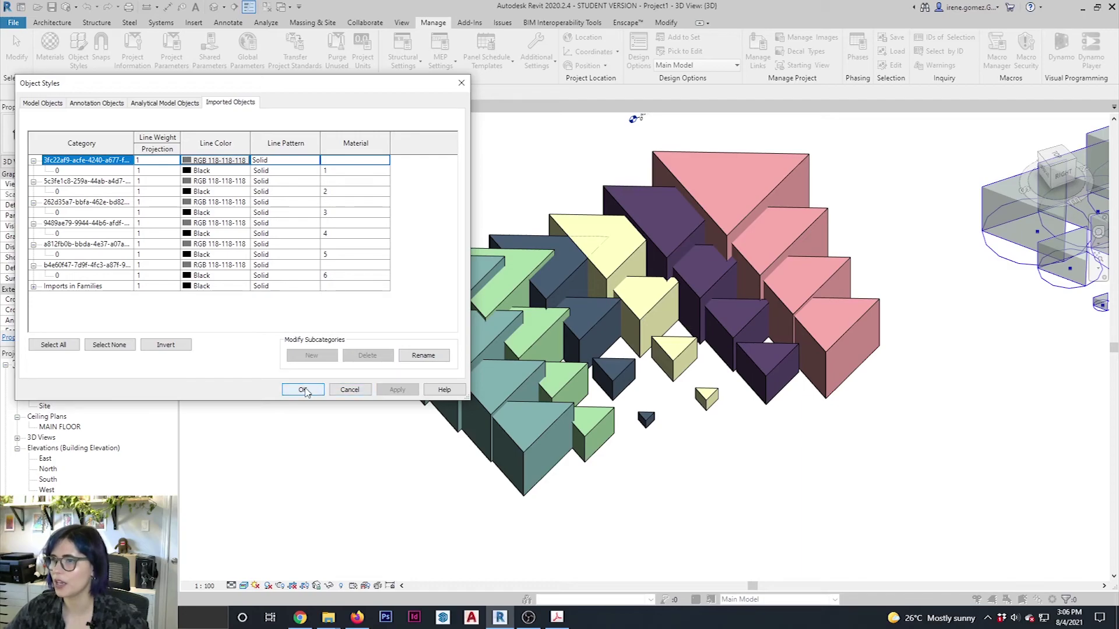